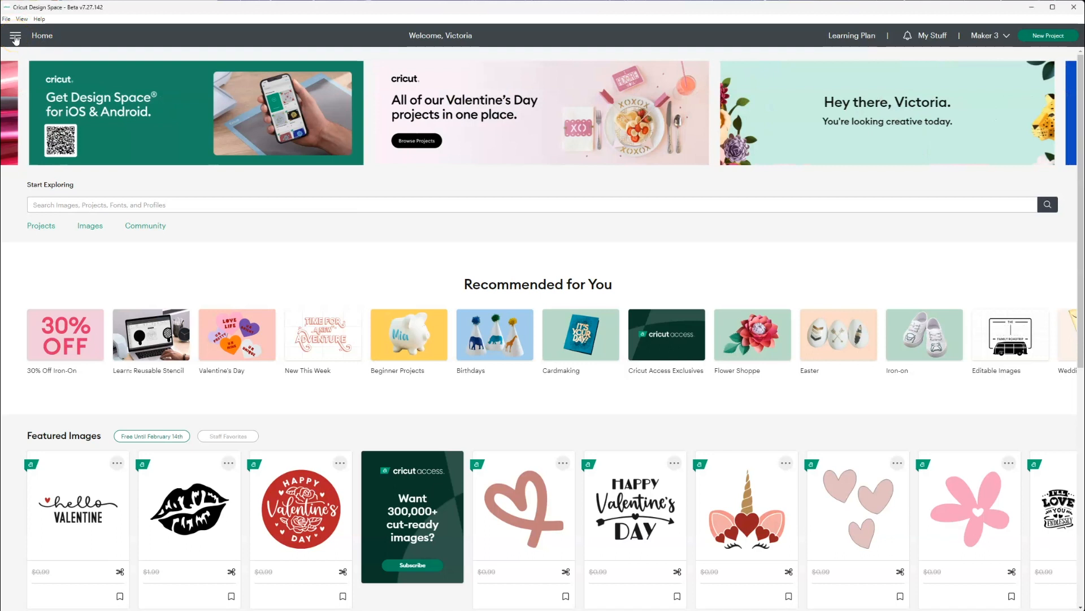
- Check in the general settings that the application experience is set to Beta, and close the settings
left_click(13, 40)
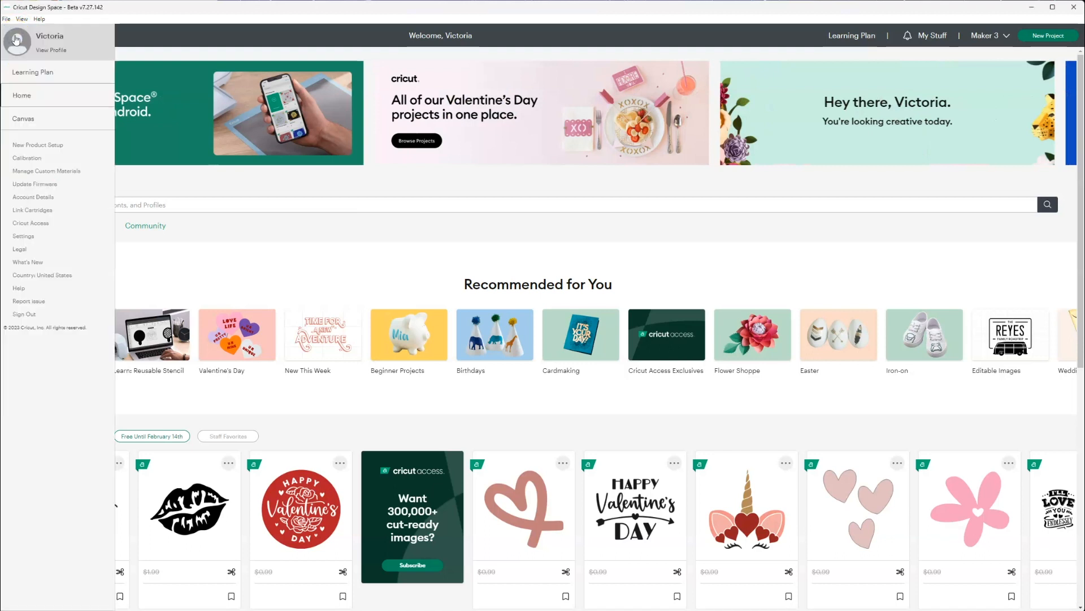
left_click(24, 236)
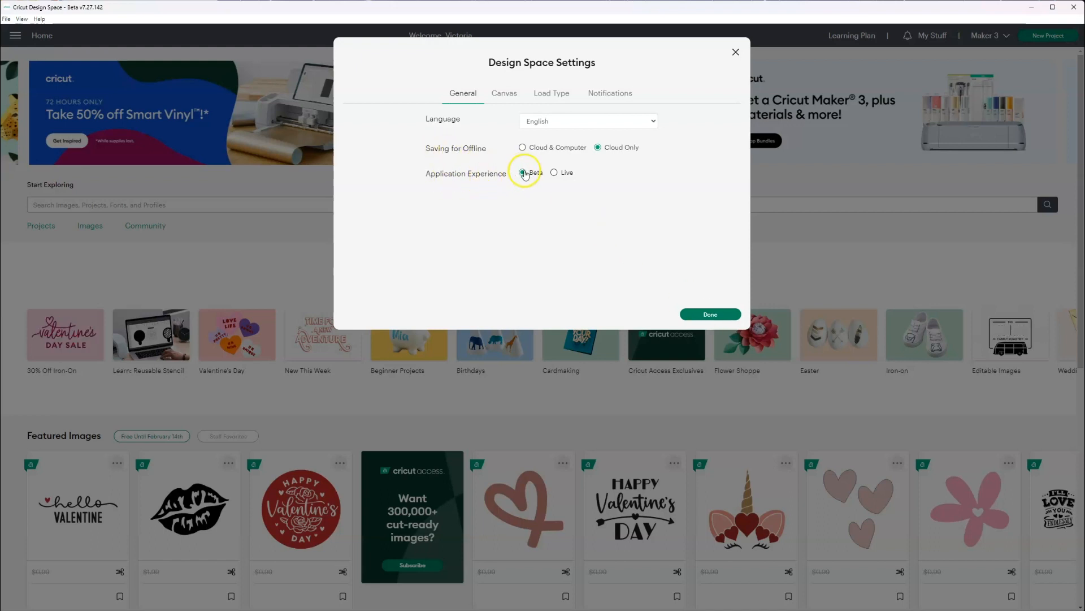
left_click(698, 314)
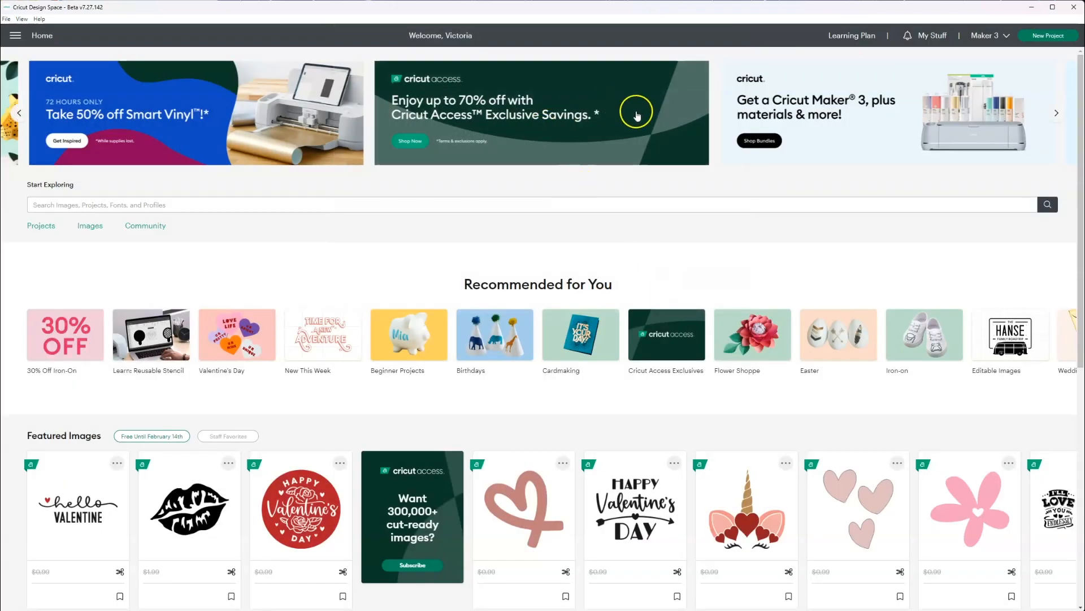
- Start a new project and add the uploaded image of the tutu girl holding a lollipop to the canvas
left_click(1038, 37)
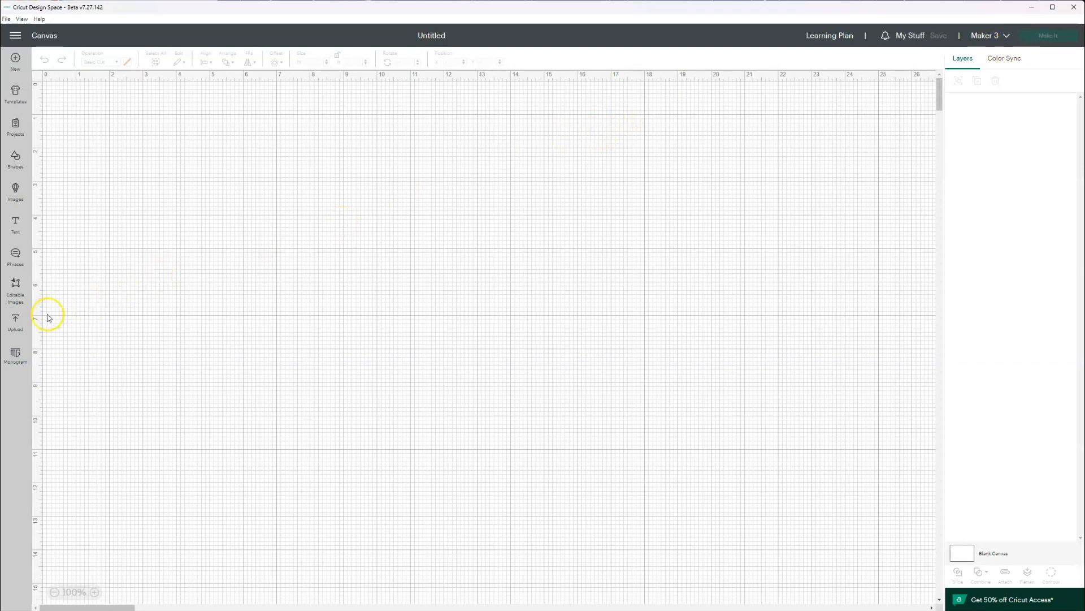
left_click(17, 322)
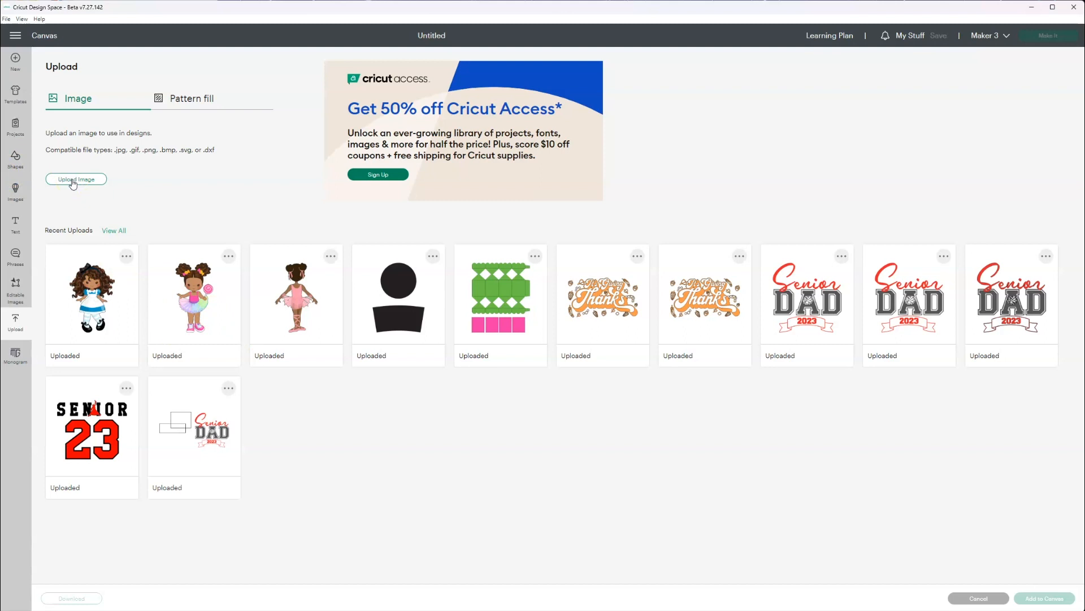
left_click(198, 295)
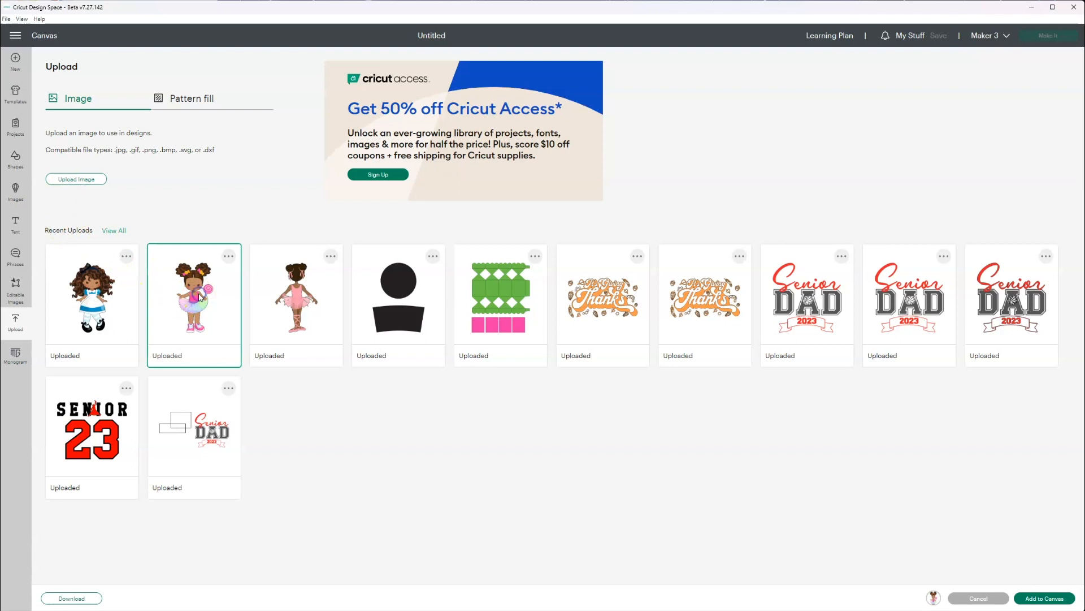
left_click(1031, 599)
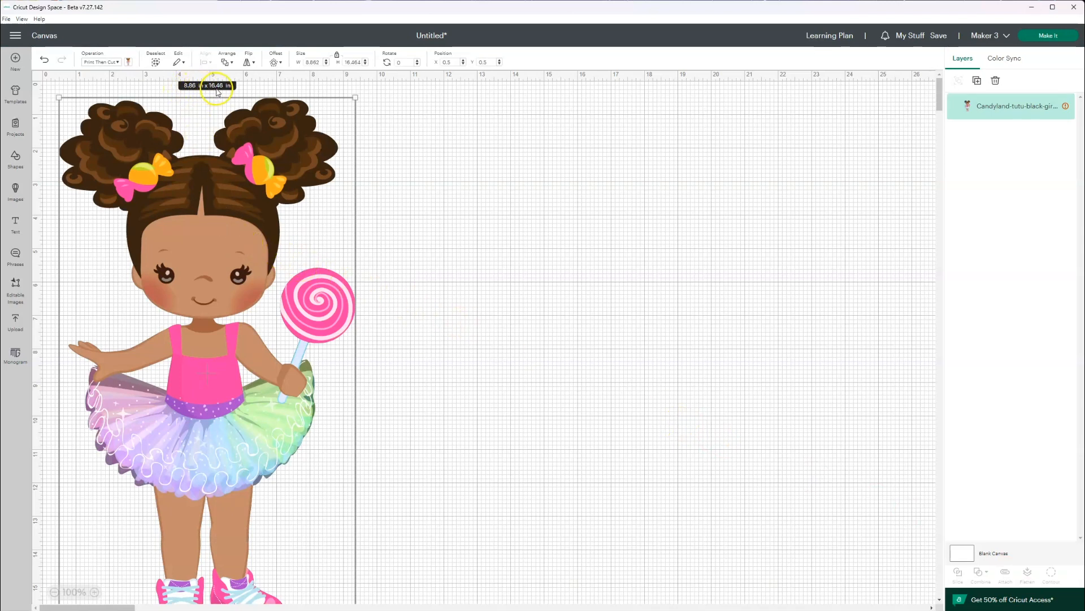
- Move the girl image away from the canvas corner and shrink it to about 8.31 x 15.45 in
left_click_drag(224, 192, 340, 189)
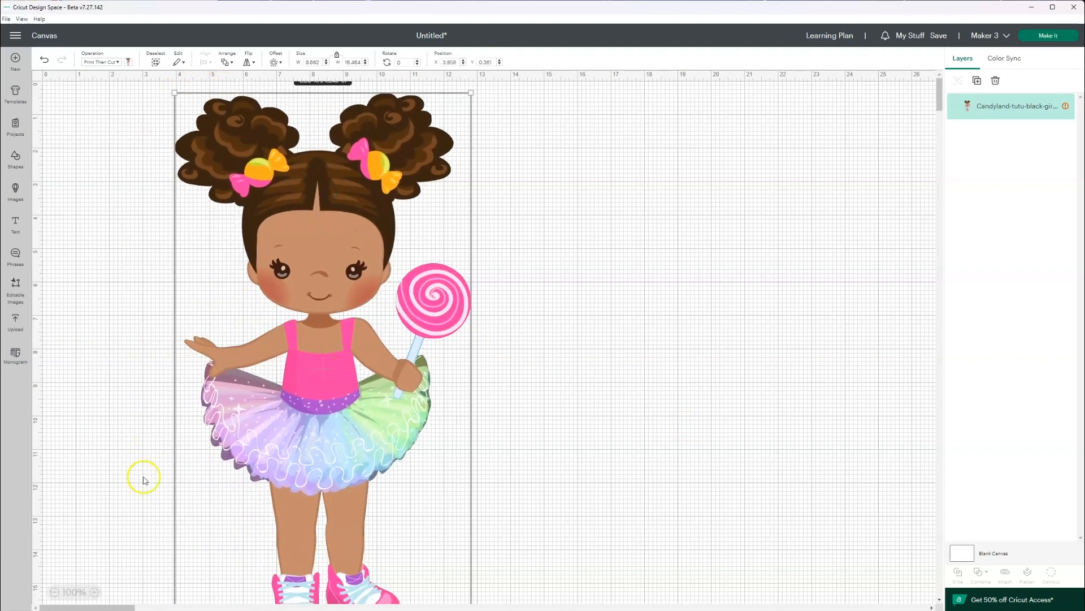
left_click(53, 592)
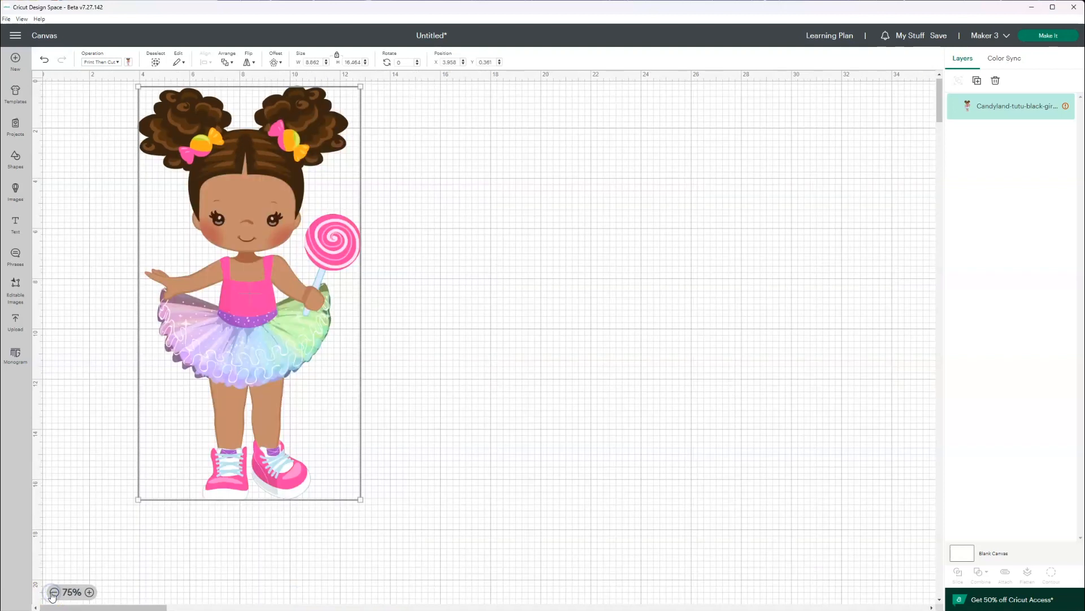
left_click_drag(214, 354, 239, 394)
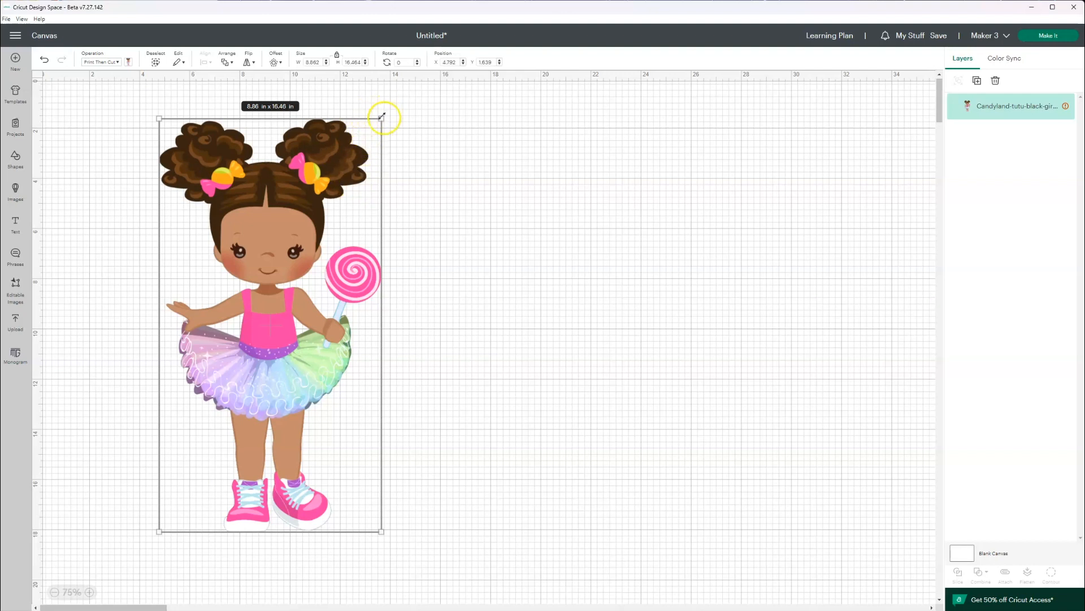
left_click_drag(381, 116, 363, 145)
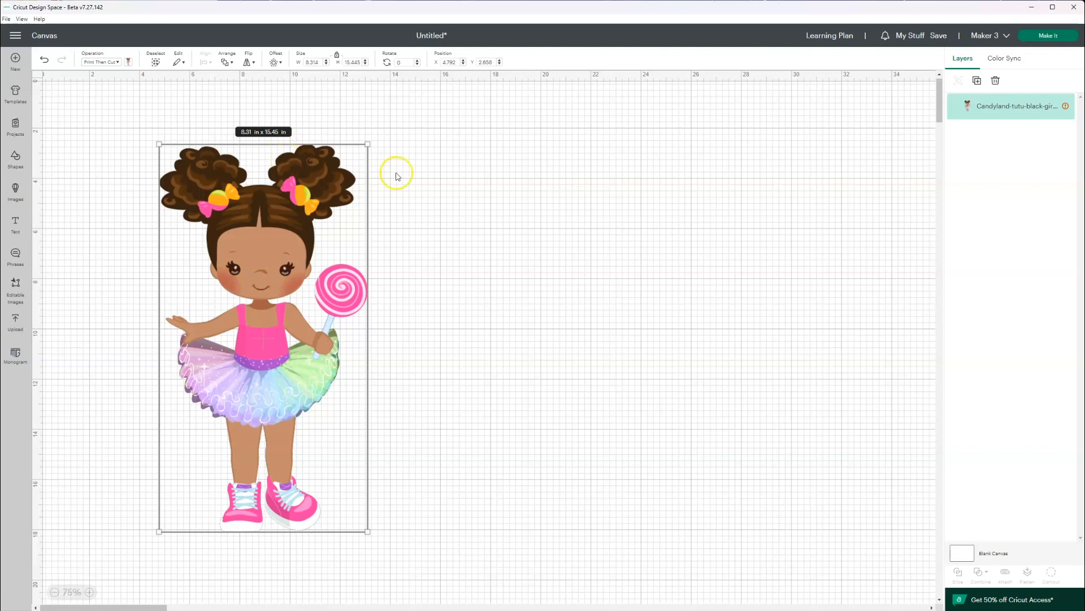
- Try to make the project, and resolve the image's size warning by setting the Print Then Cut page size to 11 in x 17 in (Tabloid)
left_click(1052, 37)
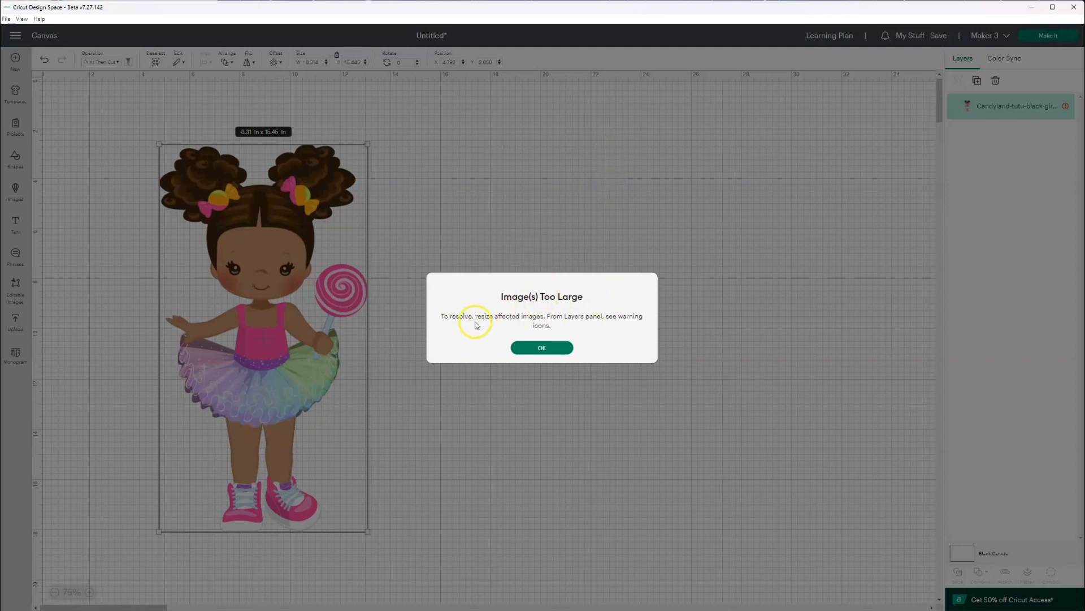
left_click(540, 348)
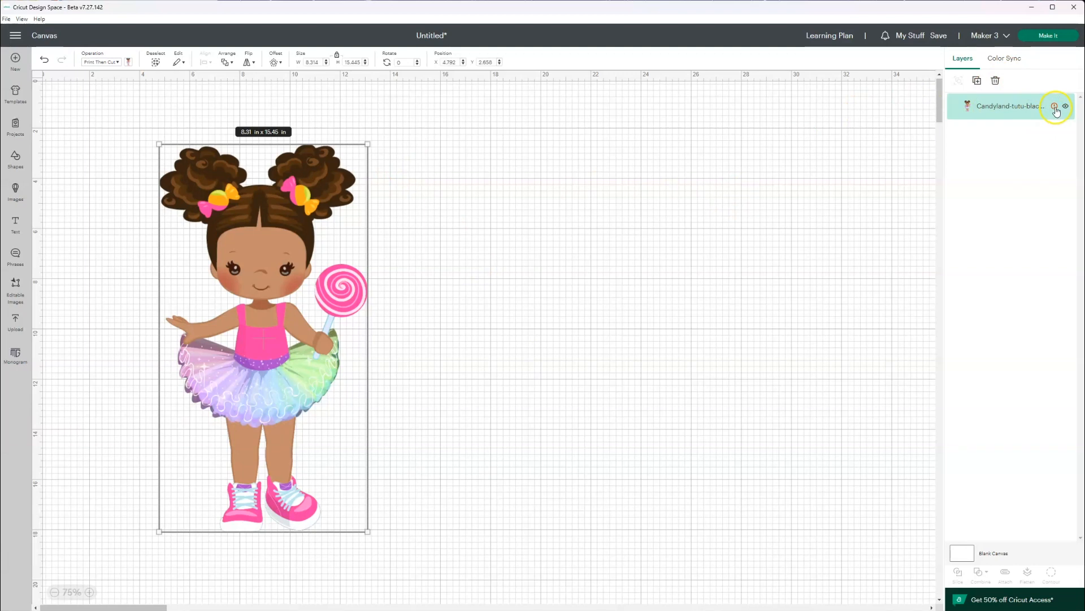
left_click(1055, 107)
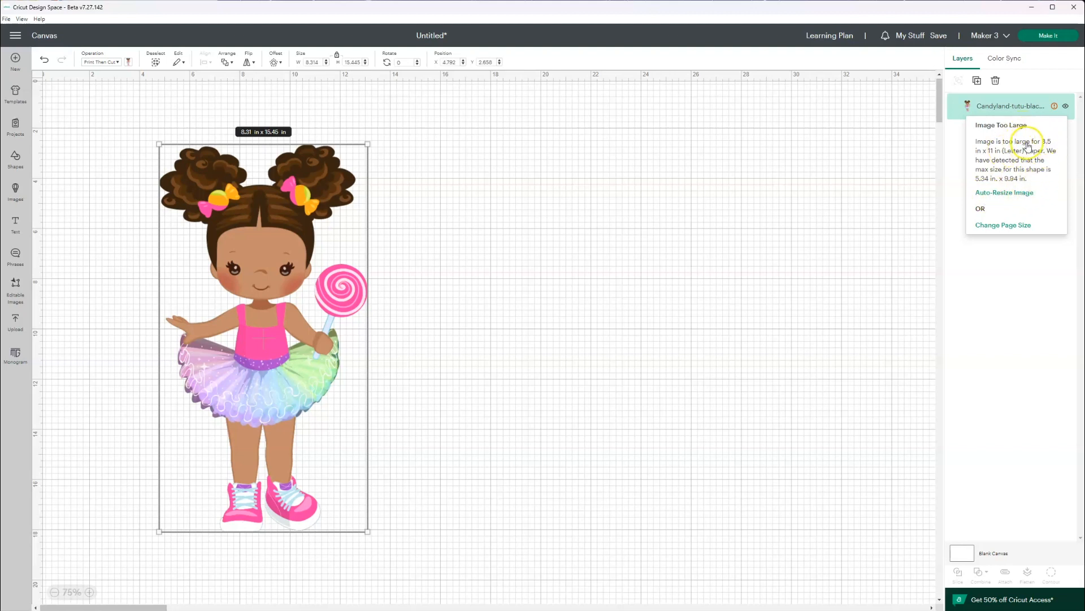
left_click(996, 230)
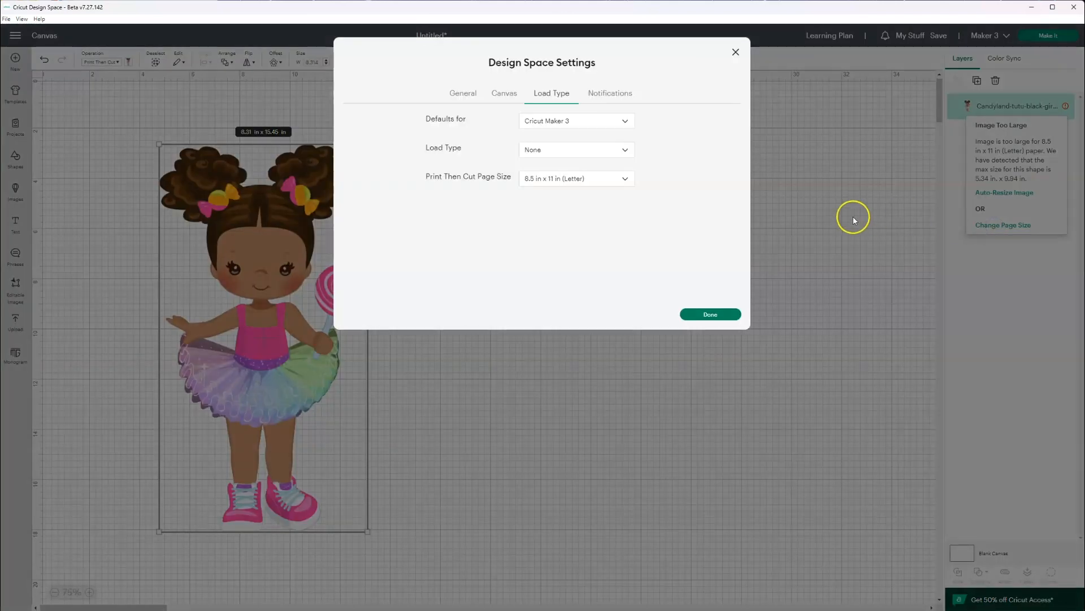
left_click(592, 182)
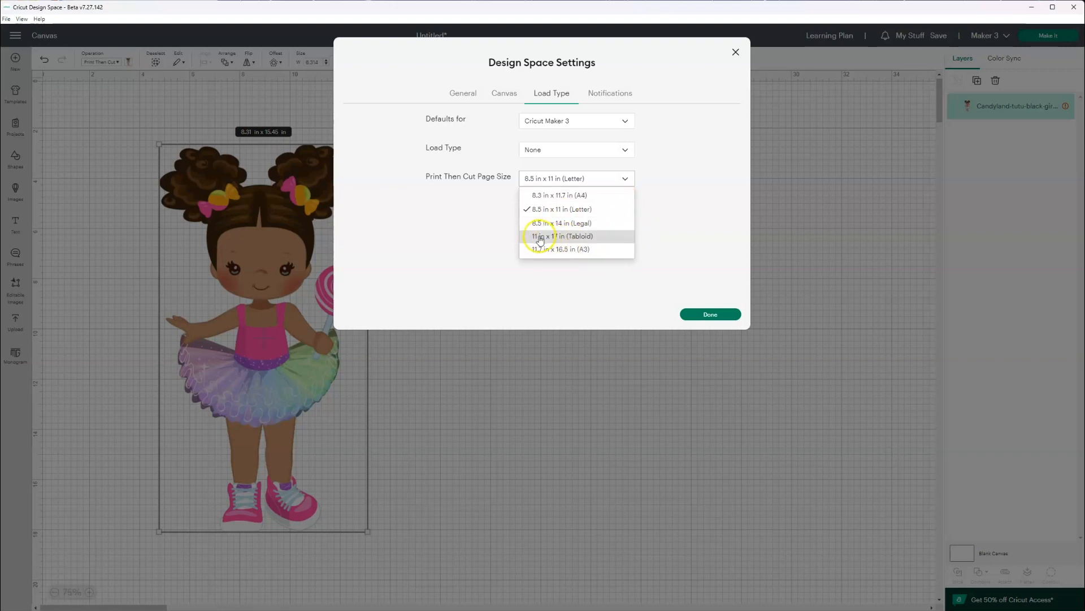
left_click(572, 237)
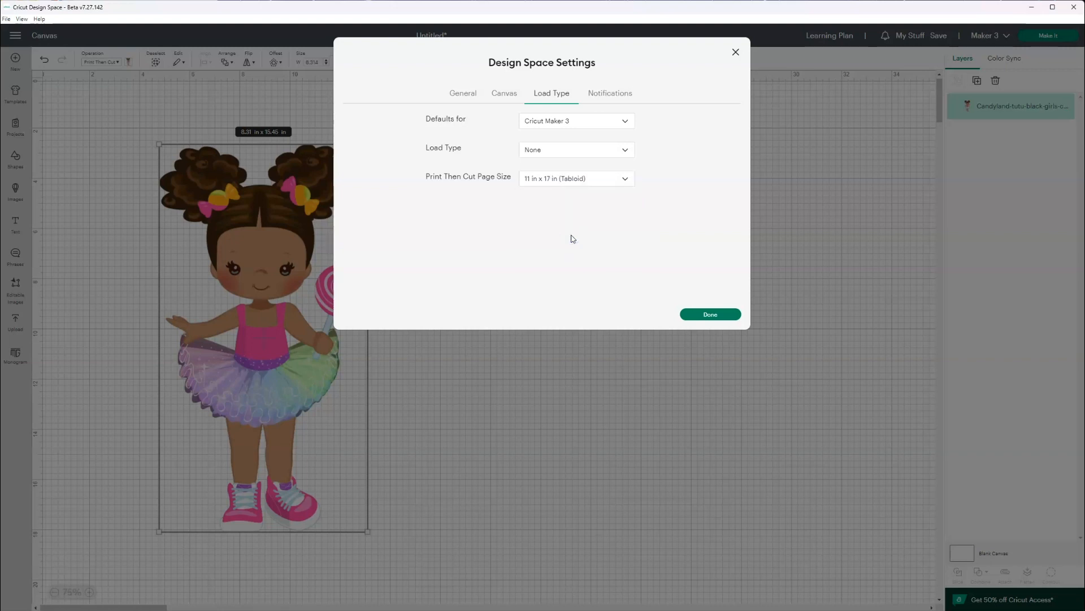
left_click(703, 315)
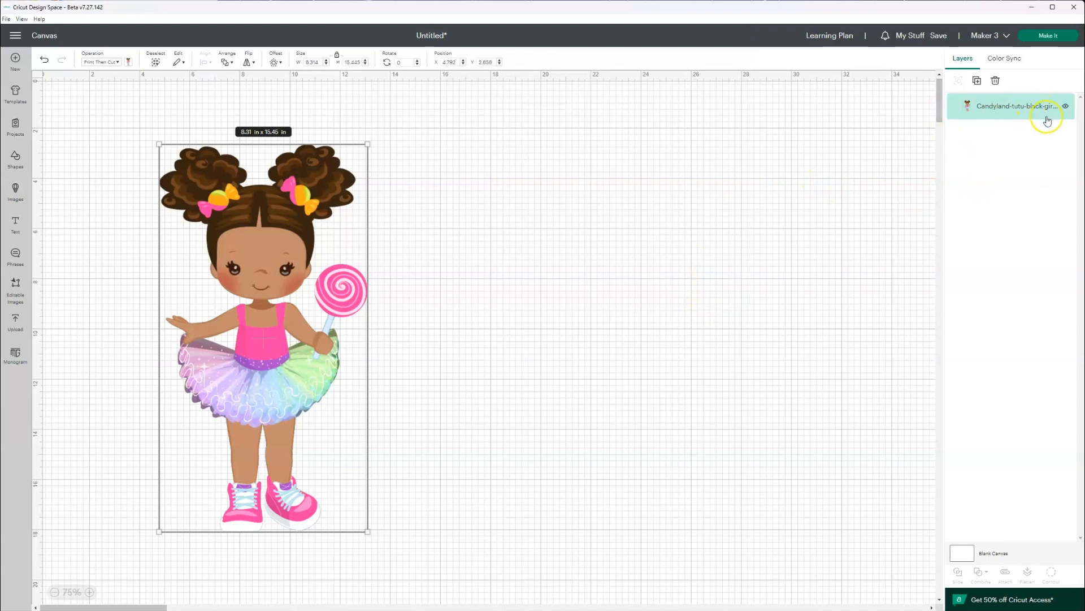
- Reposition the girl image and enlarge it to about 8.87 x 16.48 in
left_click_drag(286, 229, 297, 207)
left_click_drag(393, 134, 403, 132)
left_click(403, 133)
left_click(368, 125)
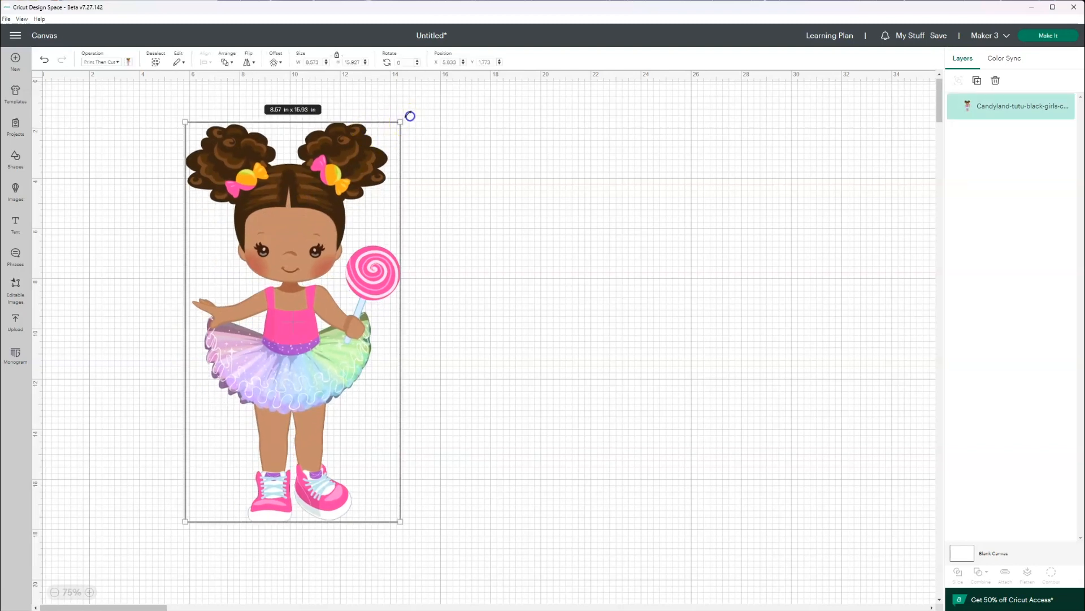
left_click_drag(410, 116, 411, 117)
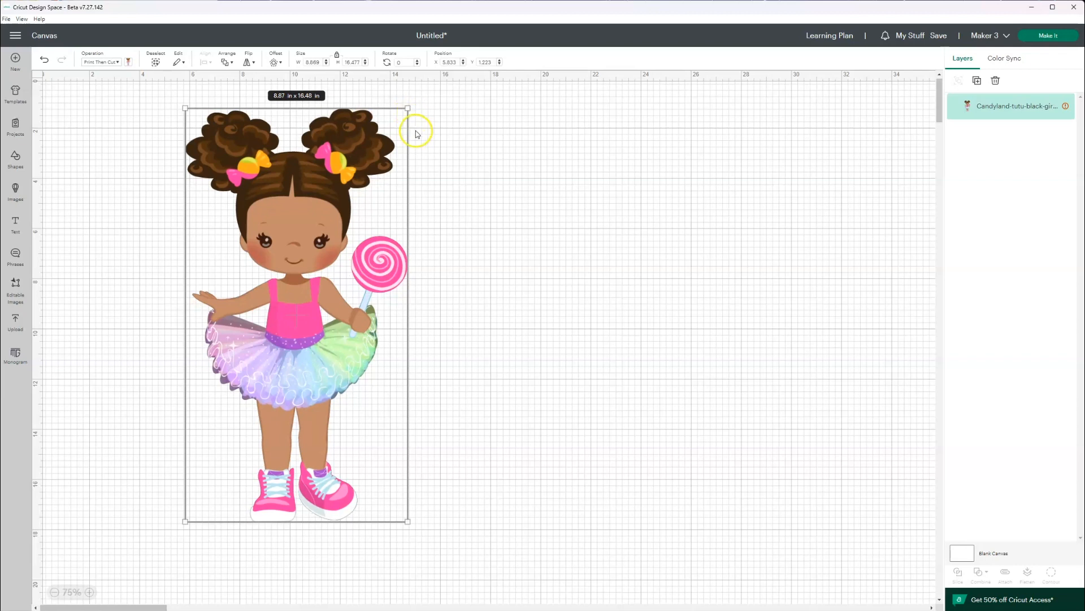
- Check the image's maximum size for Tabloid paper, shrink the image to about 8.57 x 15.92 in and reposition it
left_click(1055, 106)
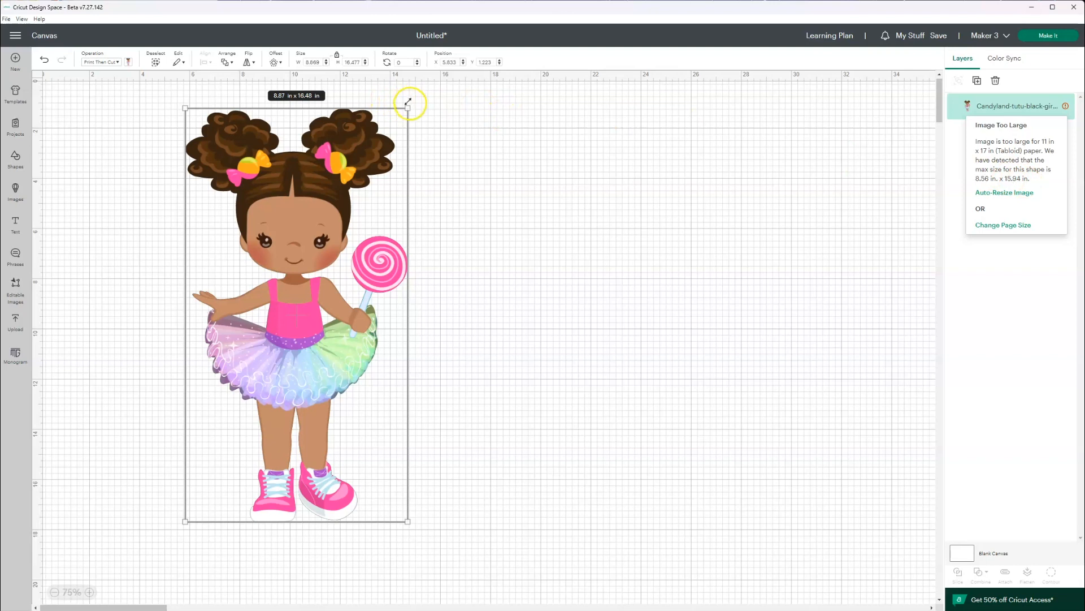
left_click_drag(407, 109, 394, 123)
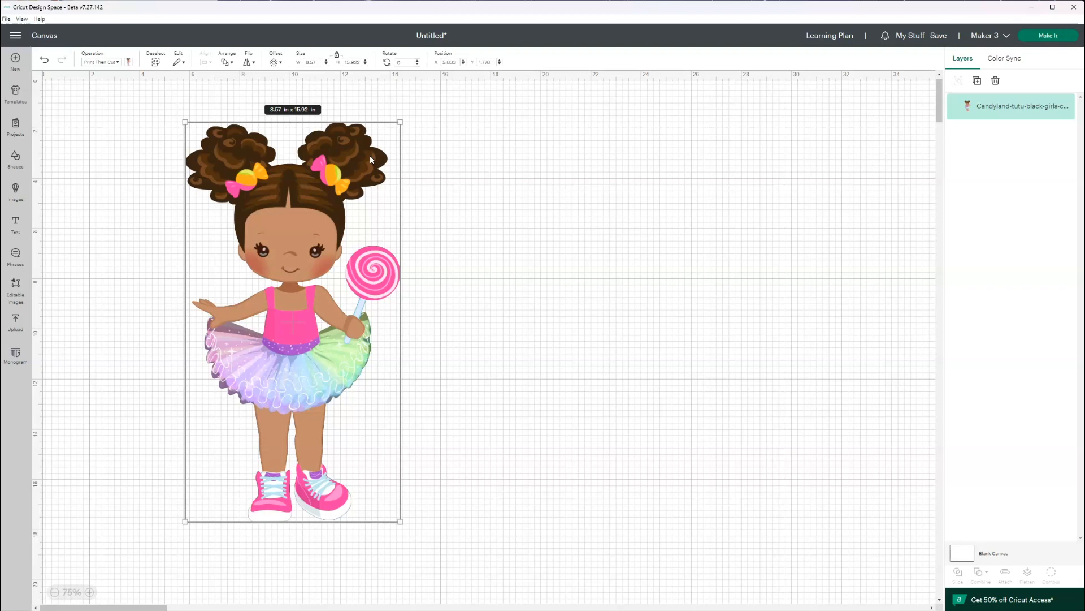
left_click_drag(297, 198, 285, 177)
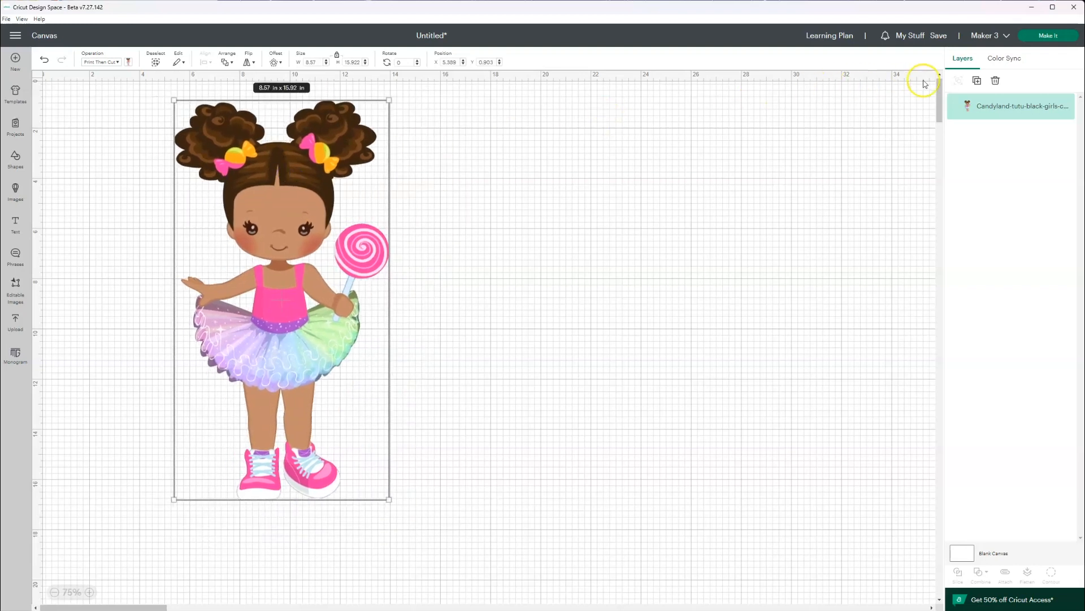
- Prepare the project for making with its single Print Then Cut mat and open the print setup
left_click(1041, 36)
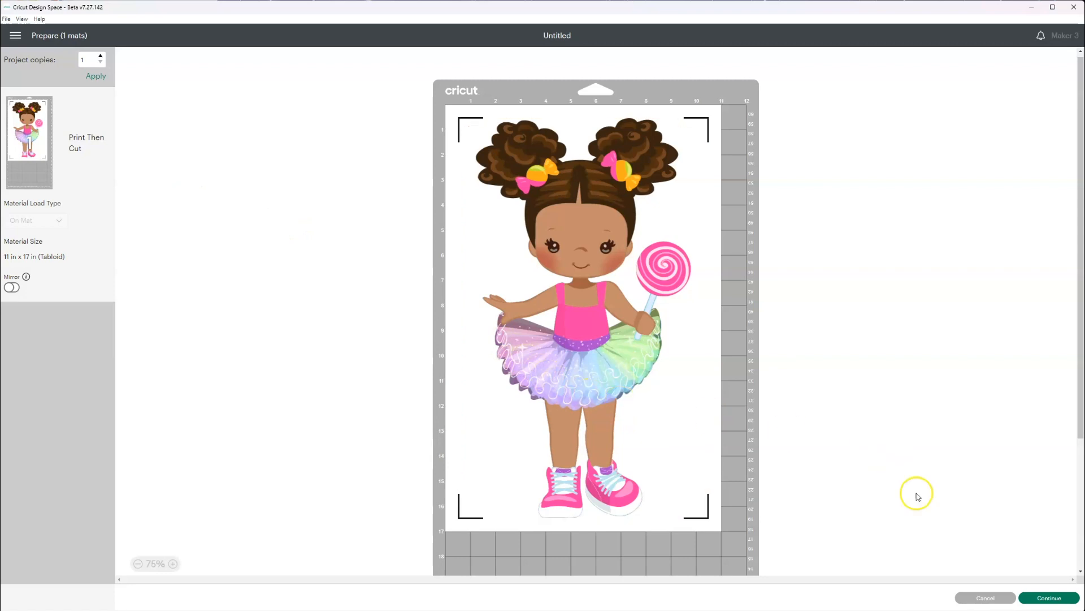
left_click(1046, 600)
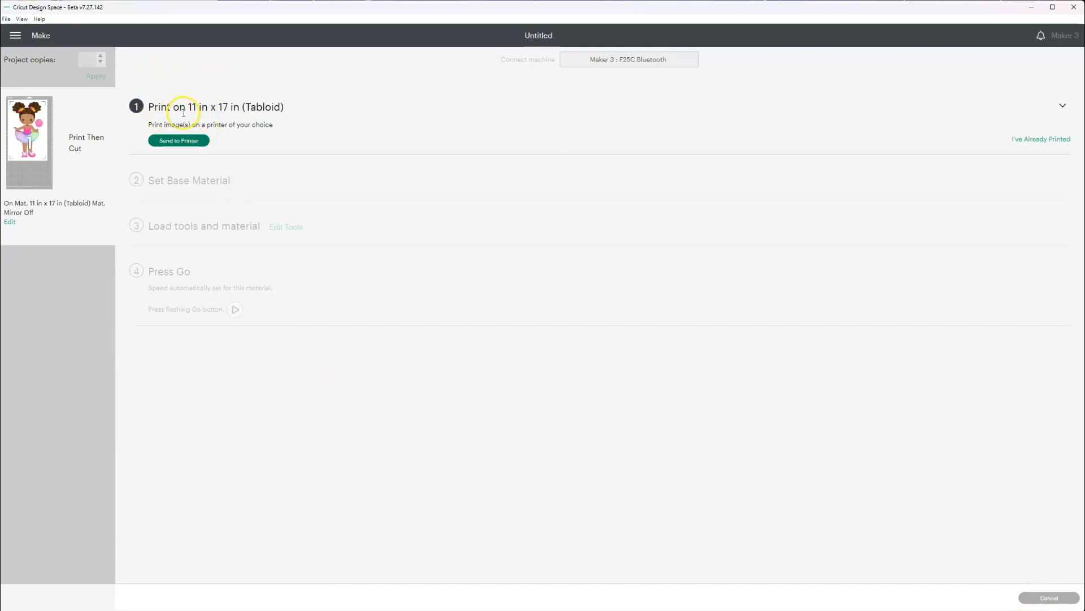
left_click(172, 142)
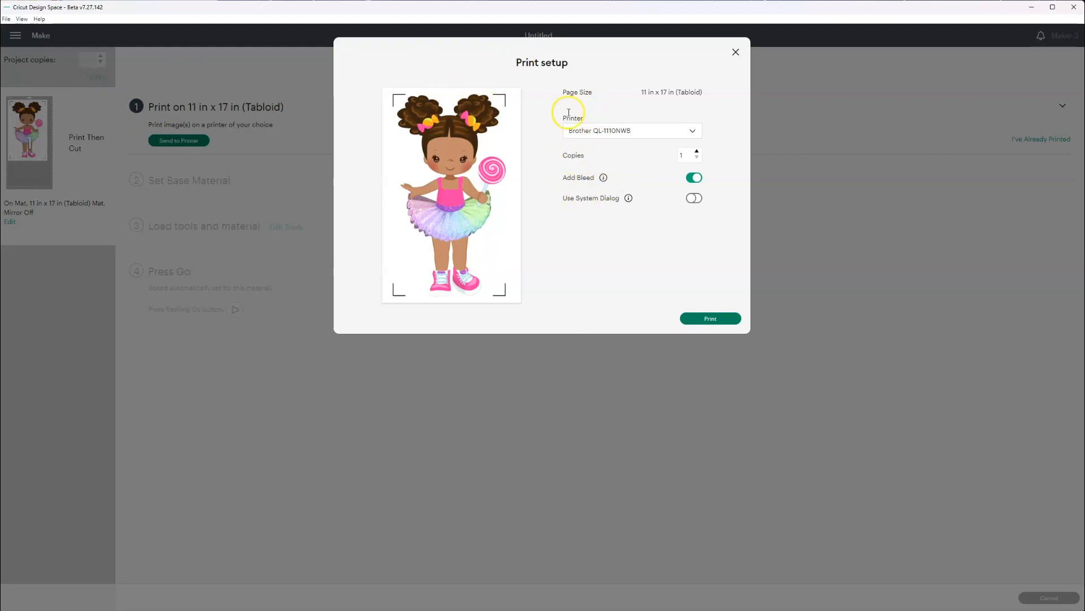
- Choose the ET-8550 Series(Network) printer, turn on Use System Dialog and start the print
left_click(610, 129)
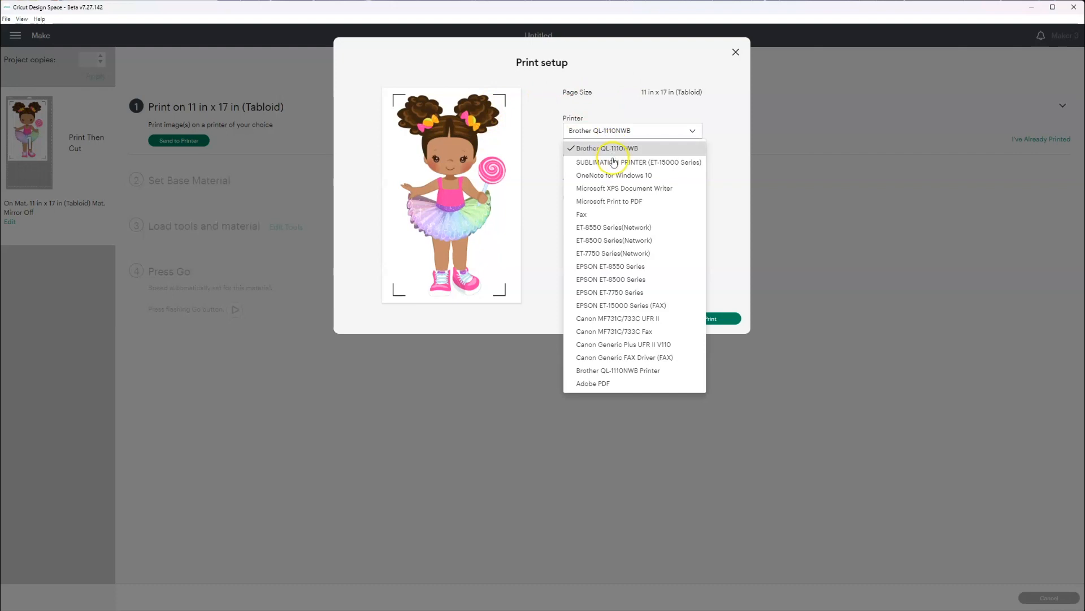
left_click(616, 229)
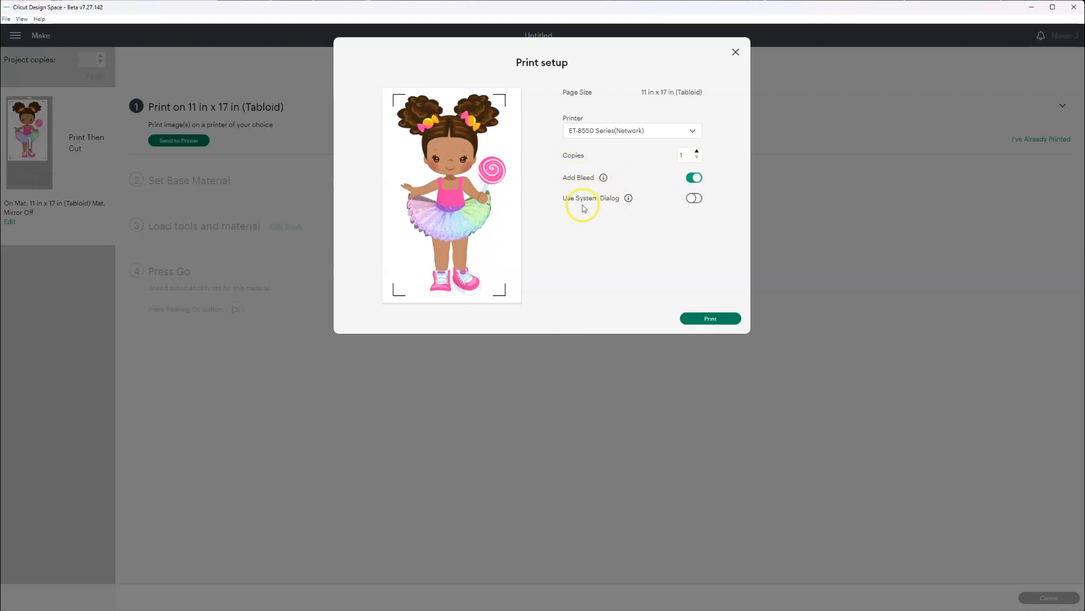
left_click(695, 199)
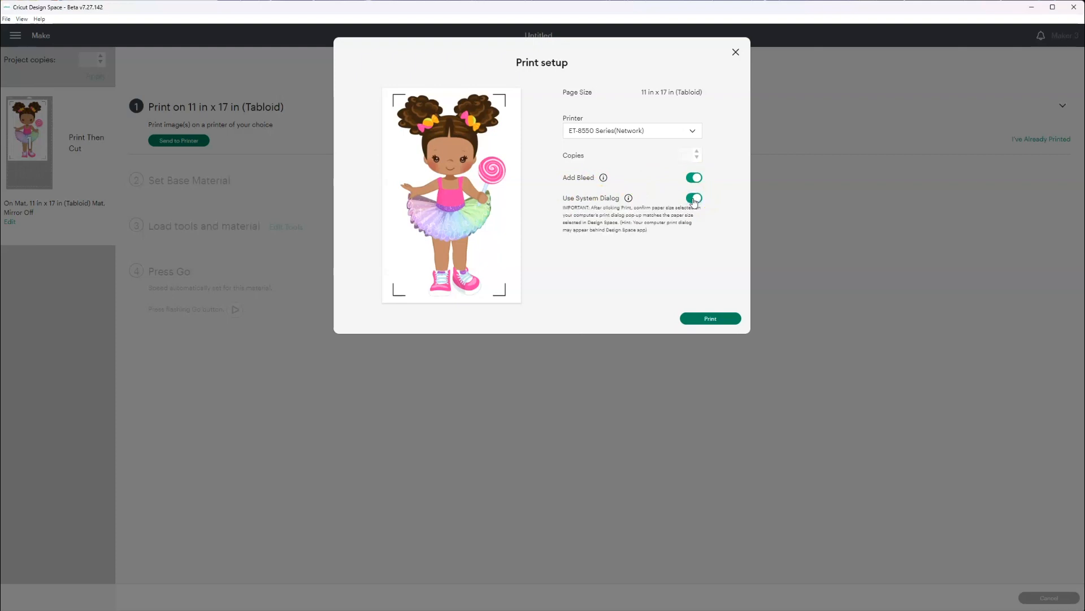
left_click(710, 319)
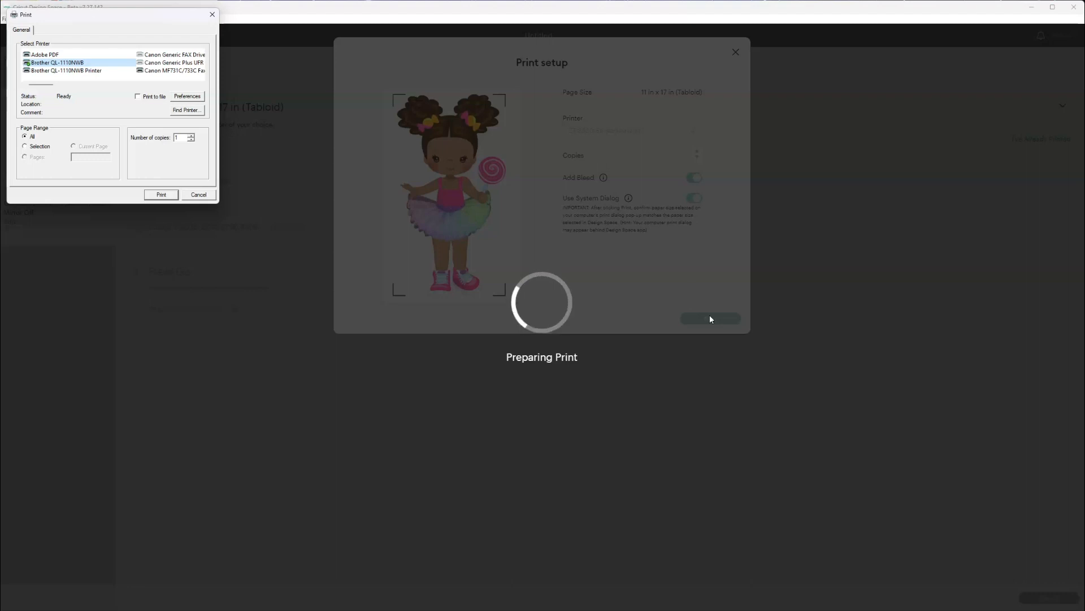
left_click(705, 311)
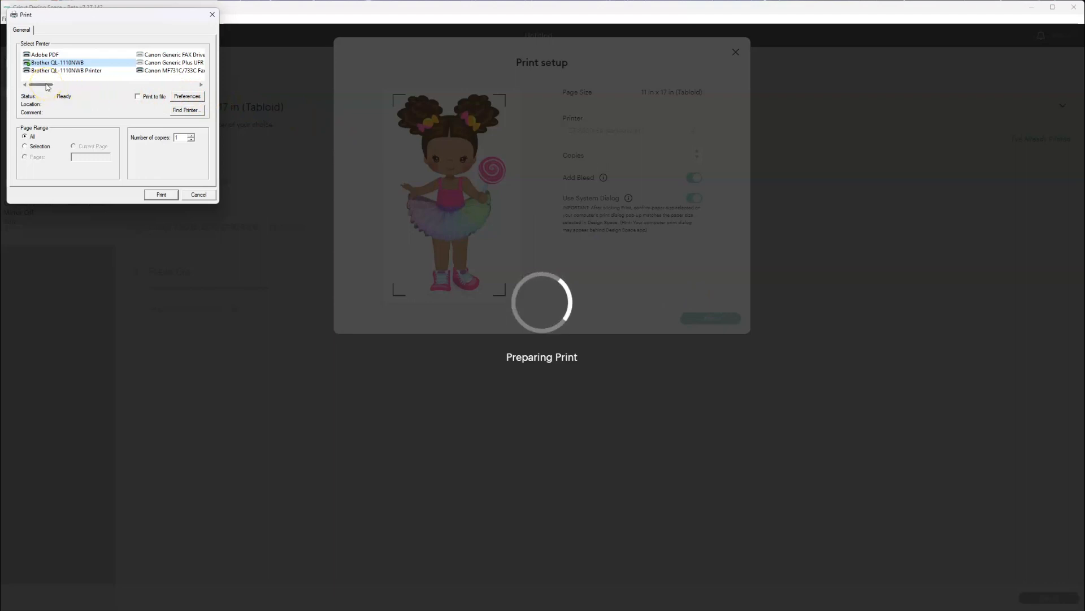
- Select the ET-8550 Series(Network) printer in the system print dialog and open its printing preferences
left_click_drag(47, 86, 79, 85)
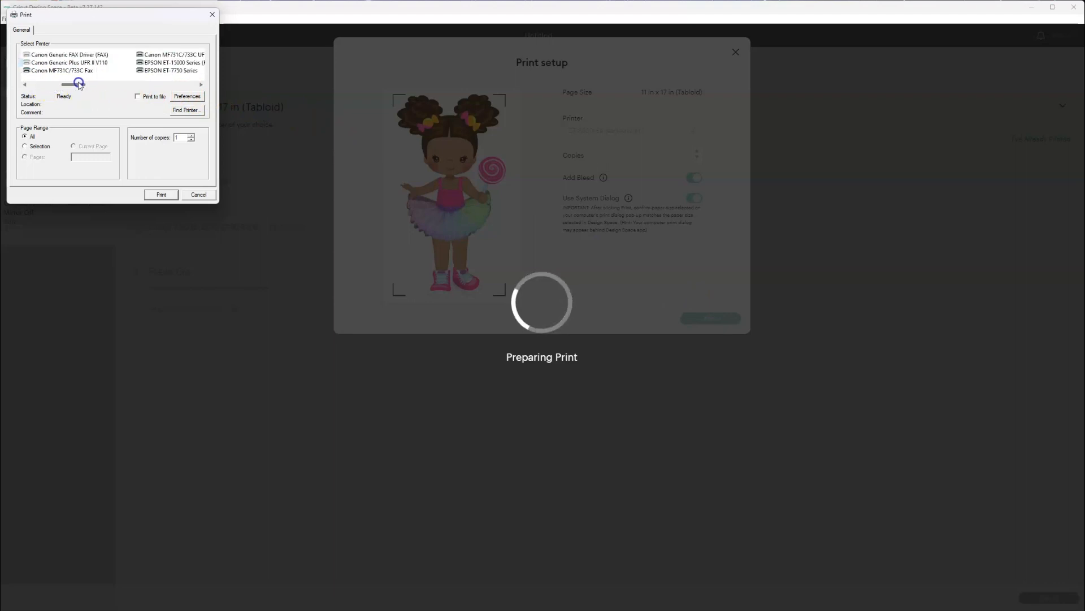
left_click(201, 84)
left_click(200, 85)
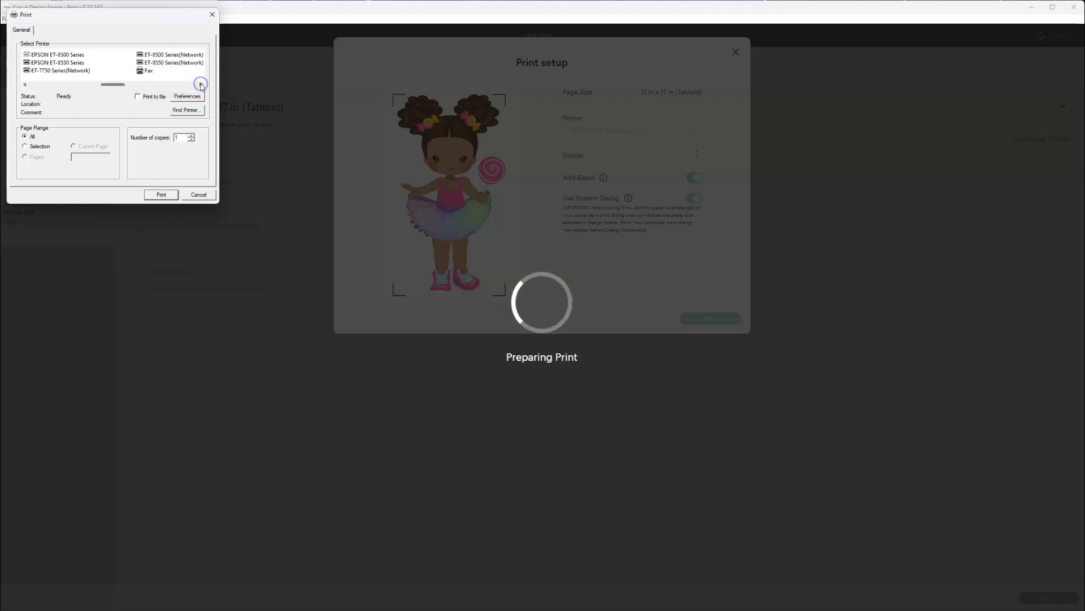
left_click(168, 63)
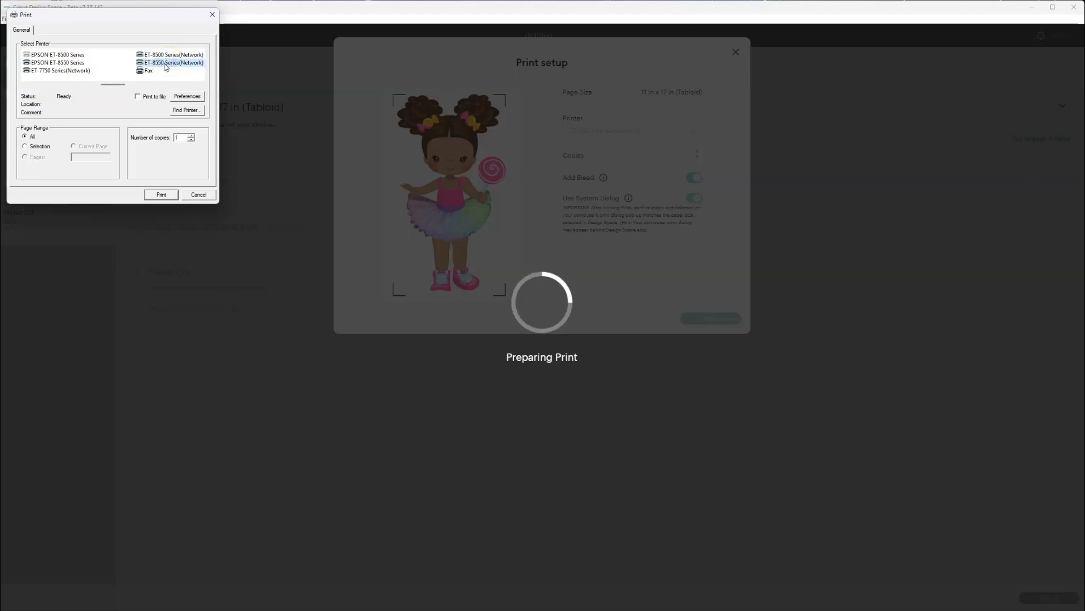
left_click(183, 98)
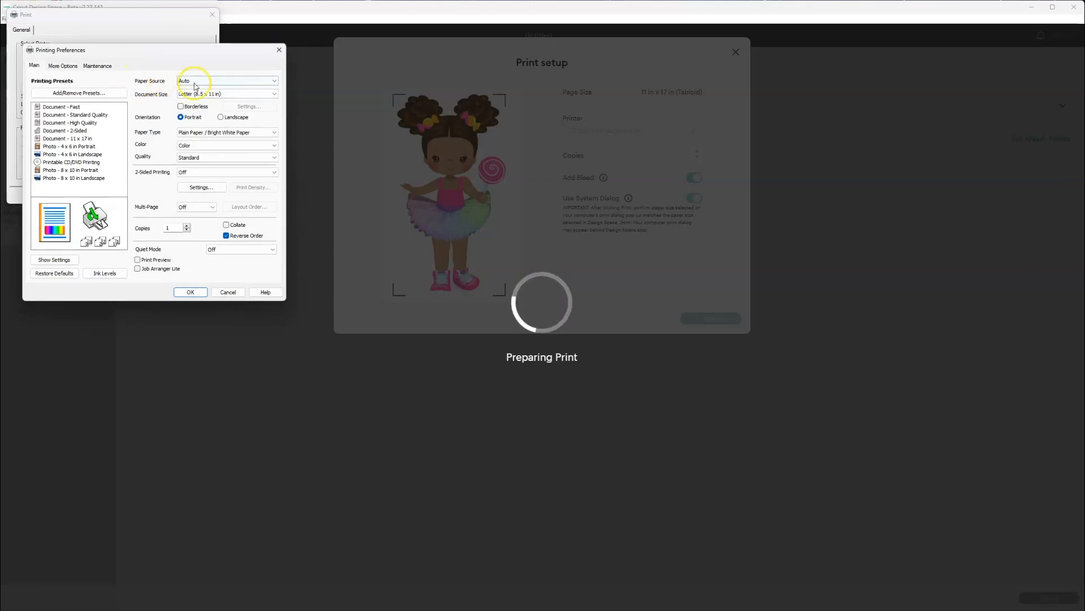
- Set the paper source to Rear Paper Feeder and the document size to 11 x 17 in
left_click(193, 86)
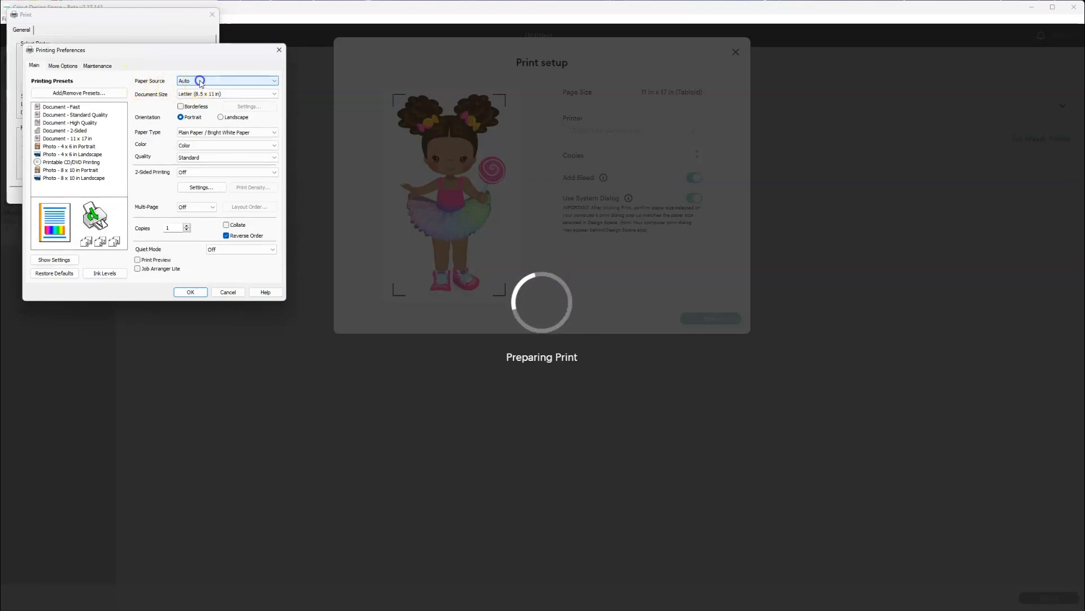
left_click(200, 114)
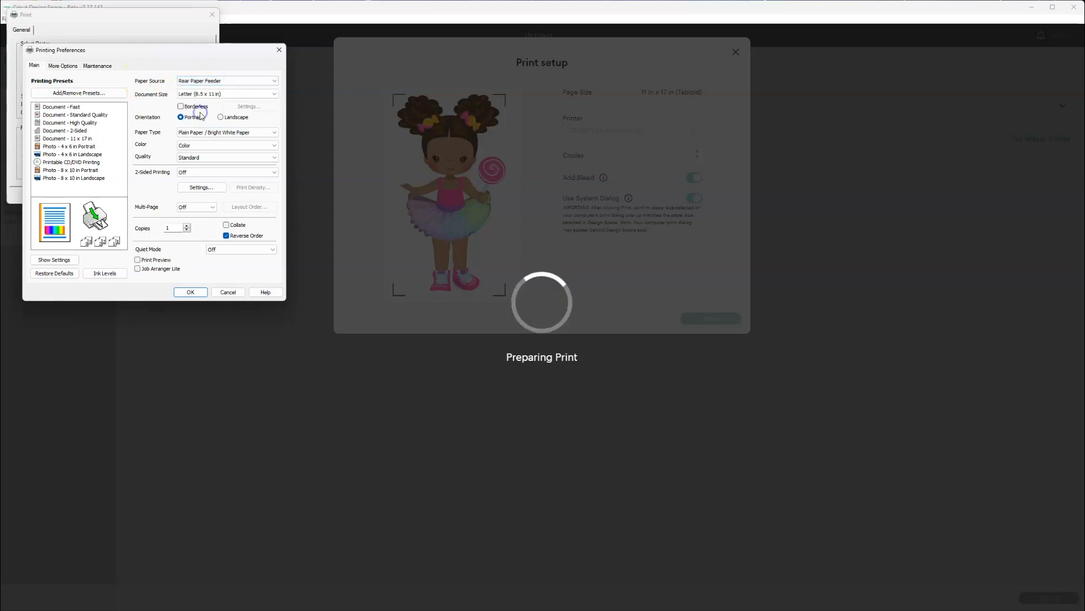
left_click(203, 94)
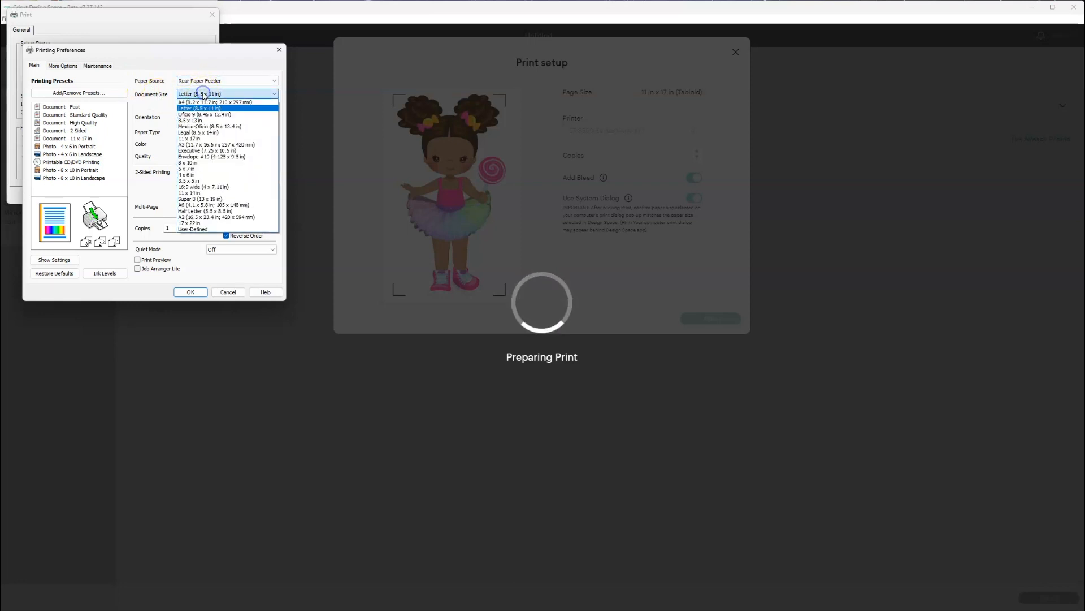
left_click(202, 138)
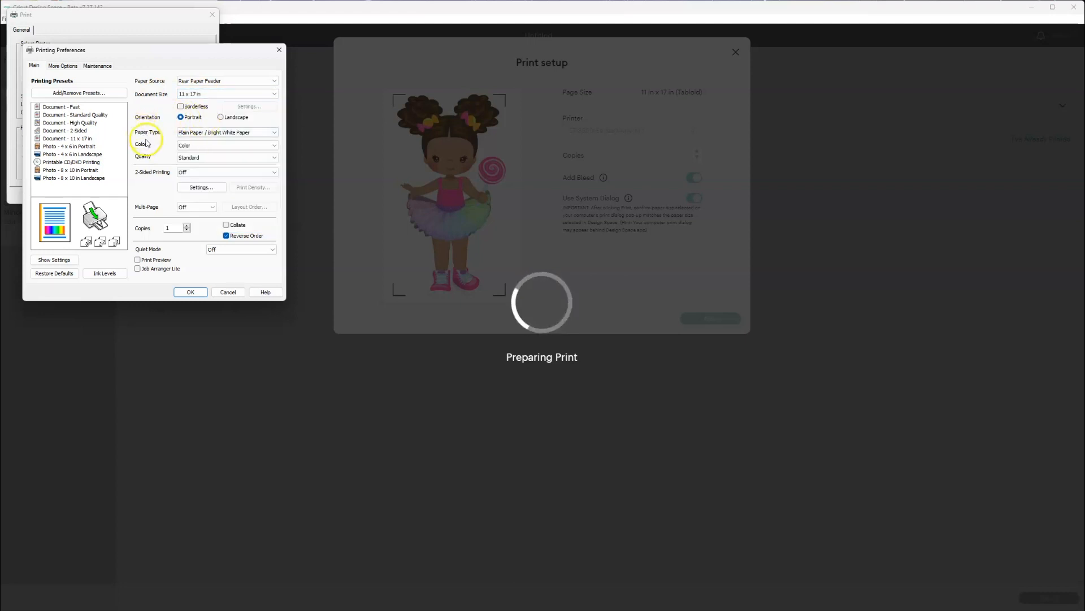
- Set the paper type to Photo Paper Glossy and keep the print quality at Standard
left_click(217, 134)
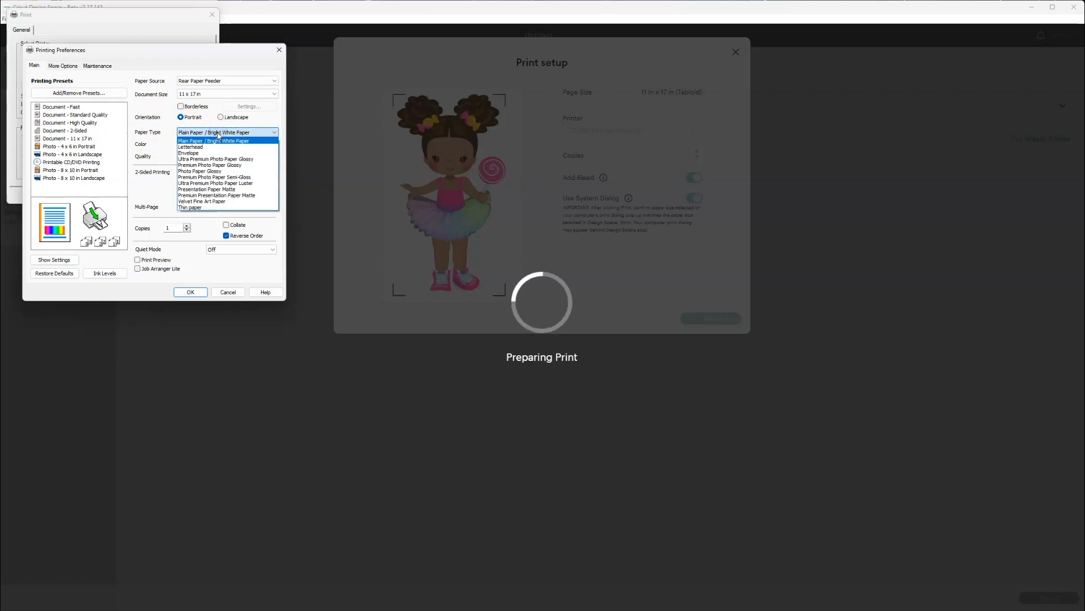
left_click(217, 171)
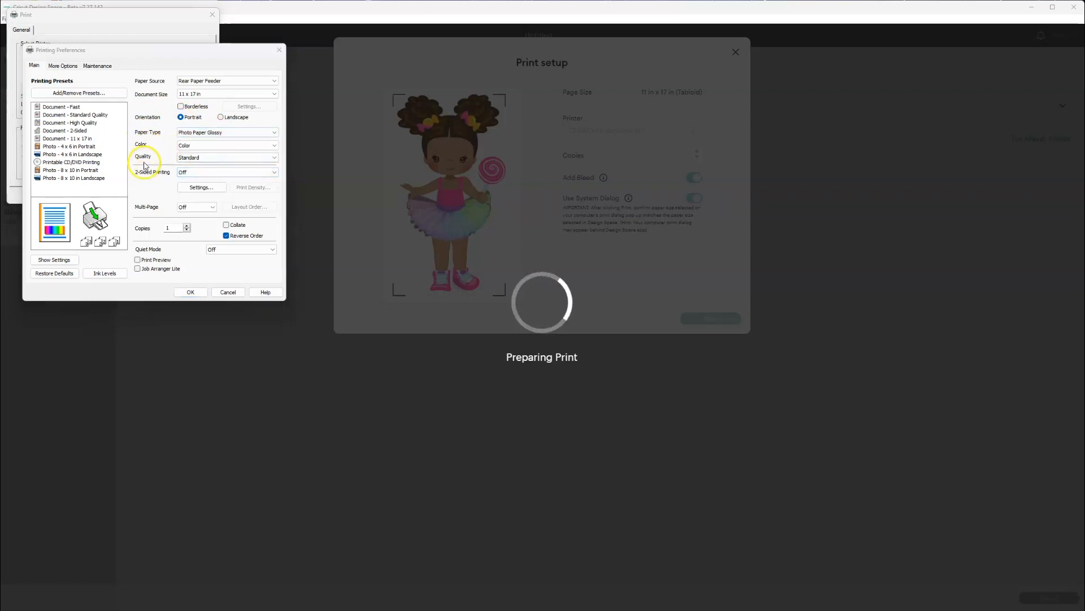
left_click(191, 160)
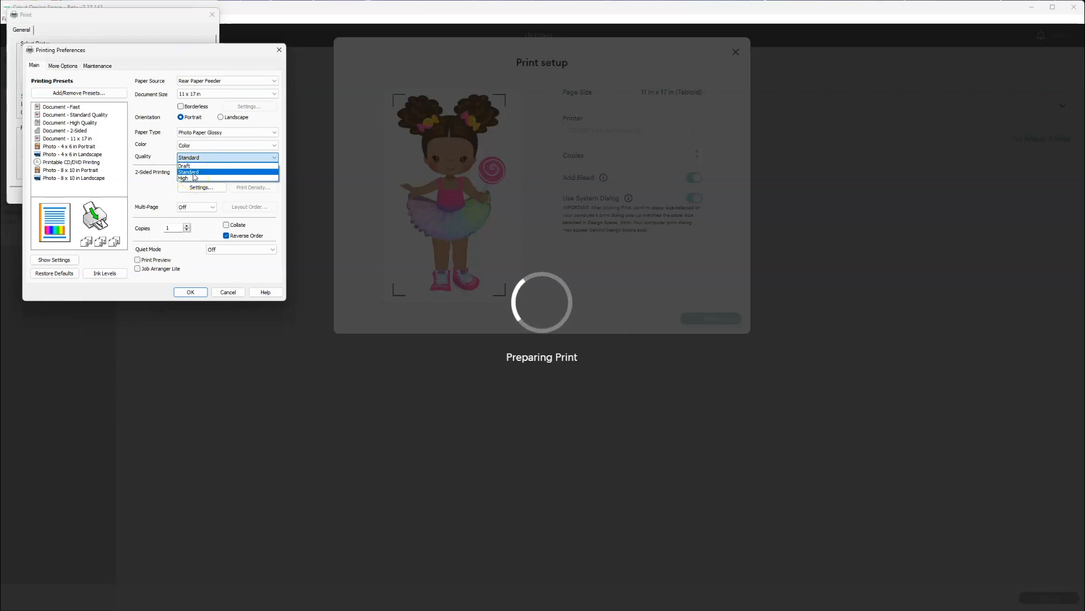
left_click(195, 172)
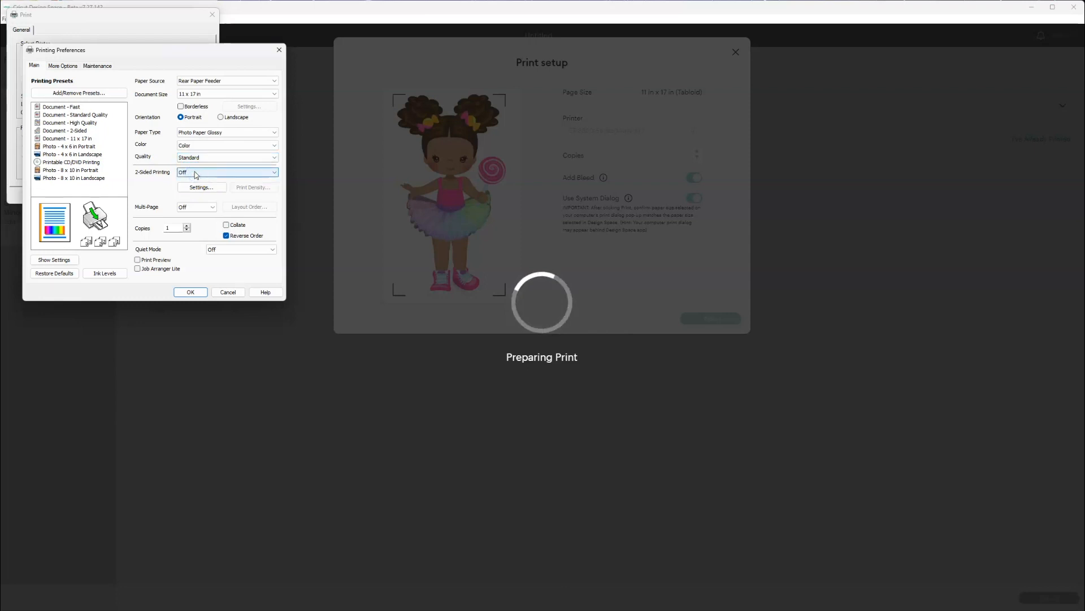
- Set the printer's color correction to Custom, using Color Controls with the Adobe RGB color mode and a gamma of 1.8
left_click(60, 66)
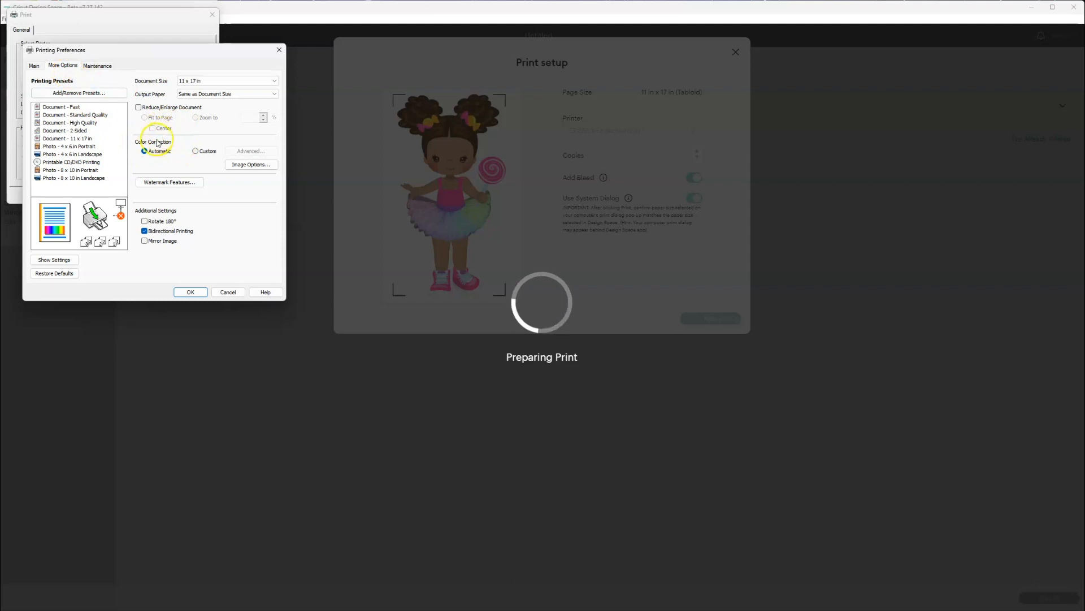
left_click(197, 151)
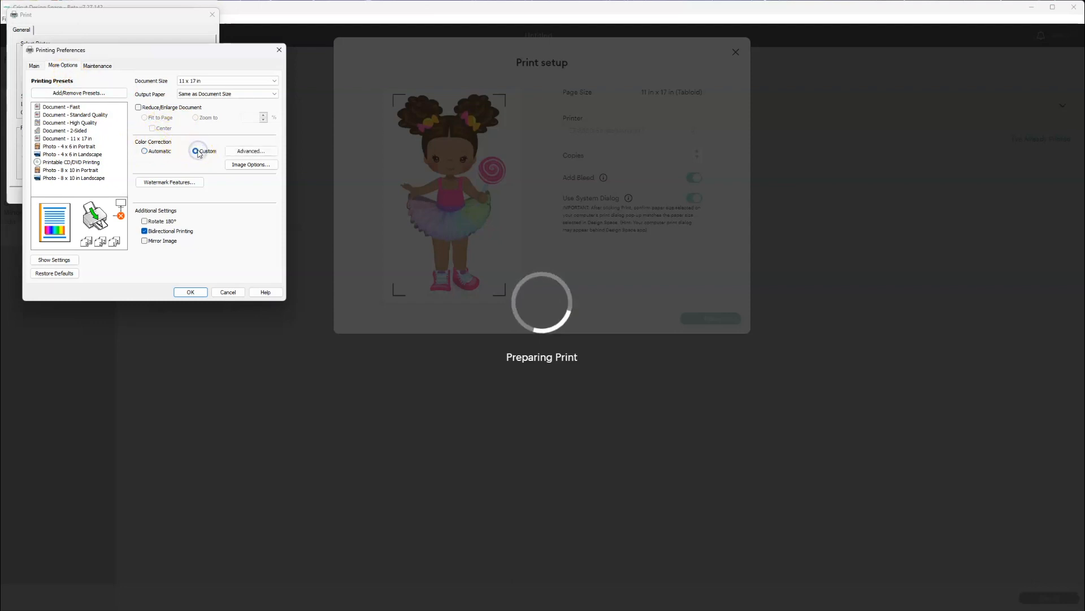
left_click(244, 152)
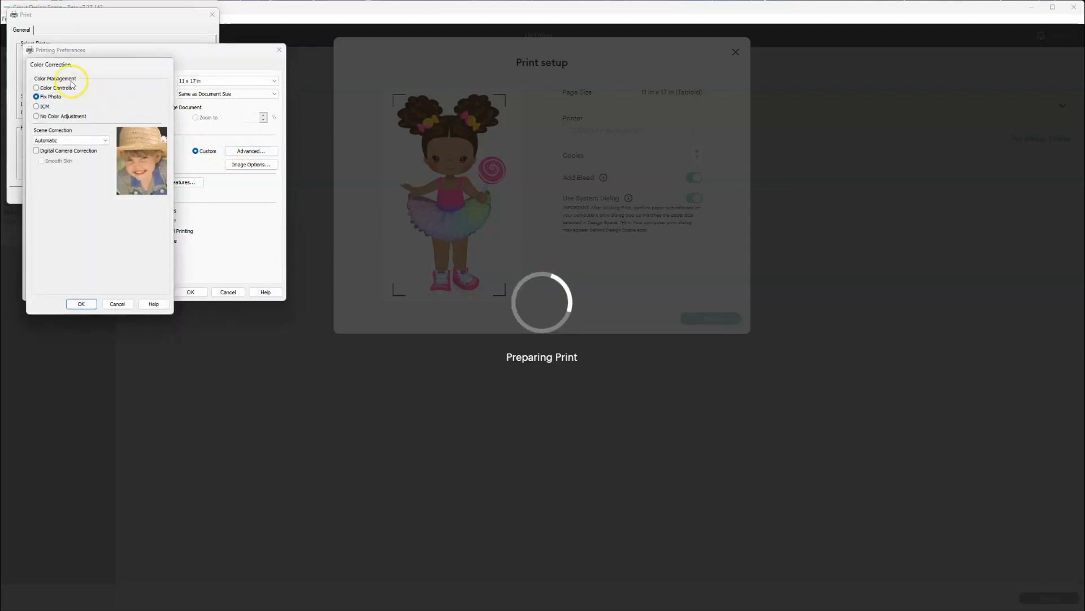
left_click(36, 88)
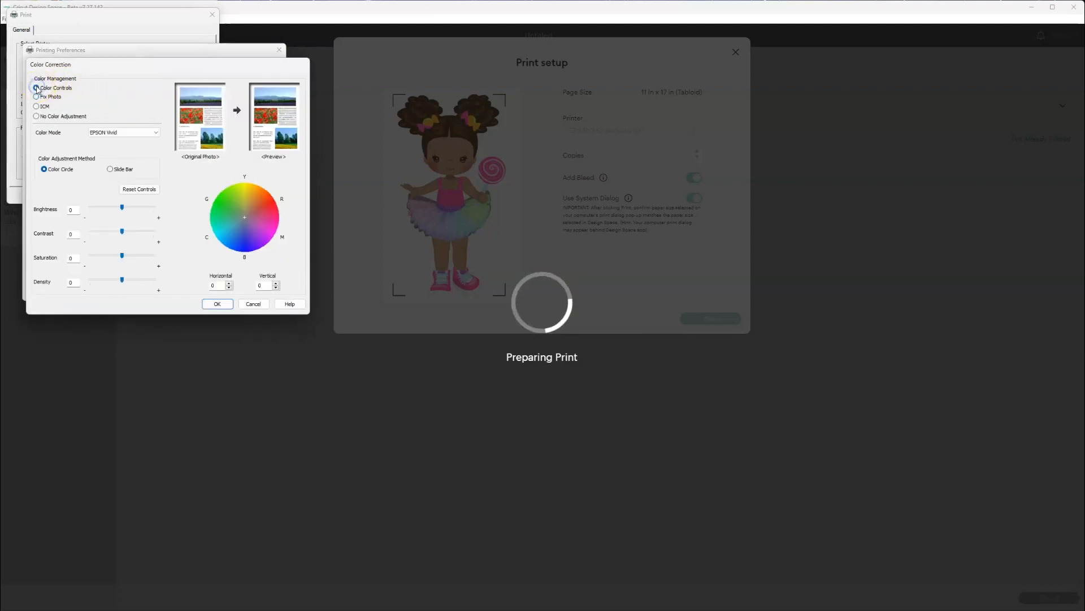
left_click(106, 133)
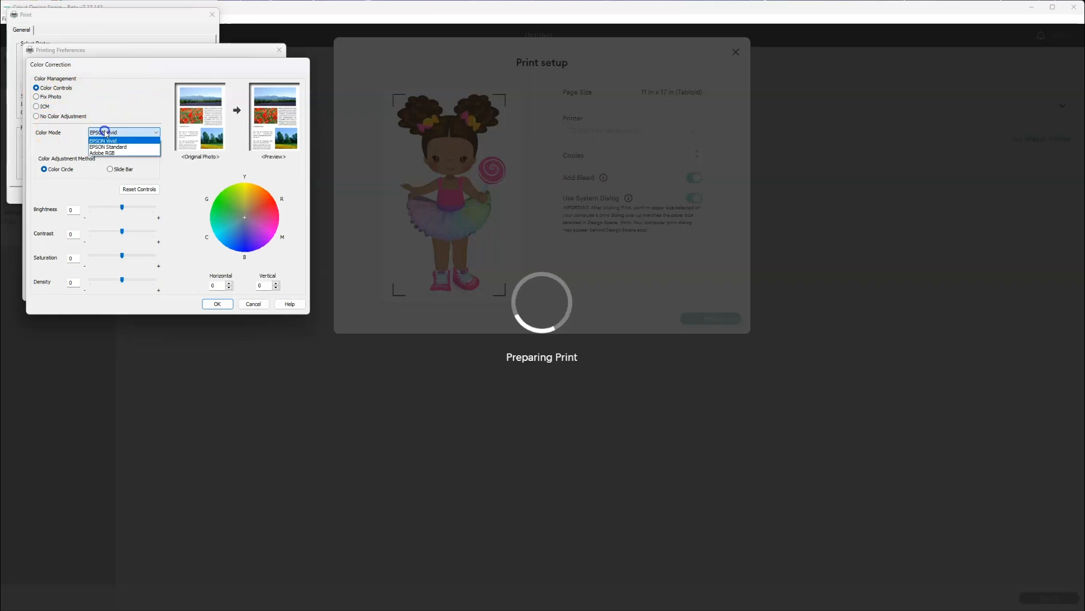
left_click(104, 153)
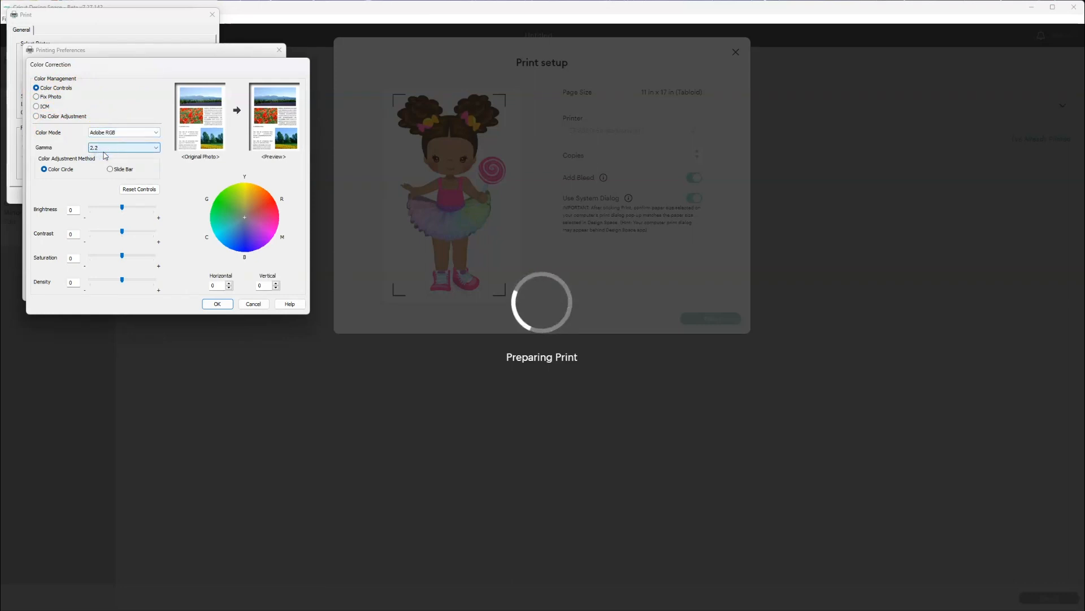
left_click(108, 148)
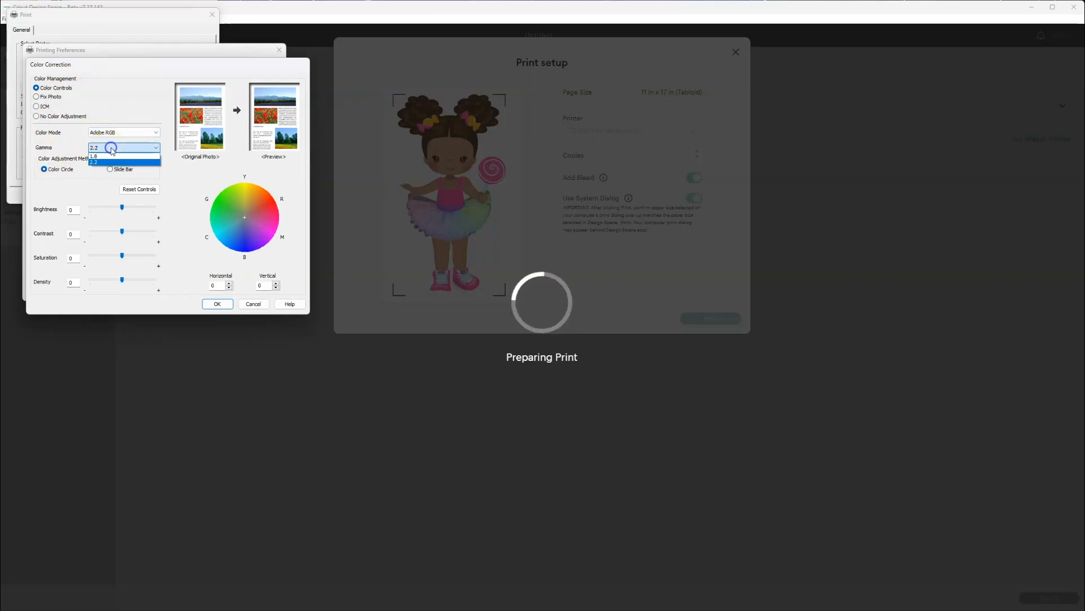
left_click(111, 157)
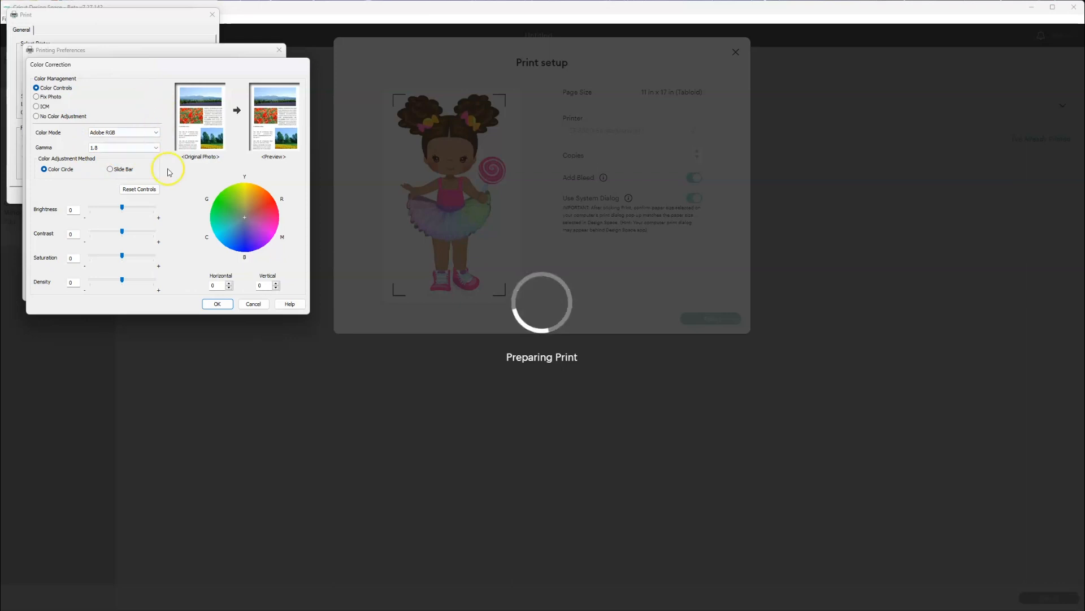
left_click(217, 305)
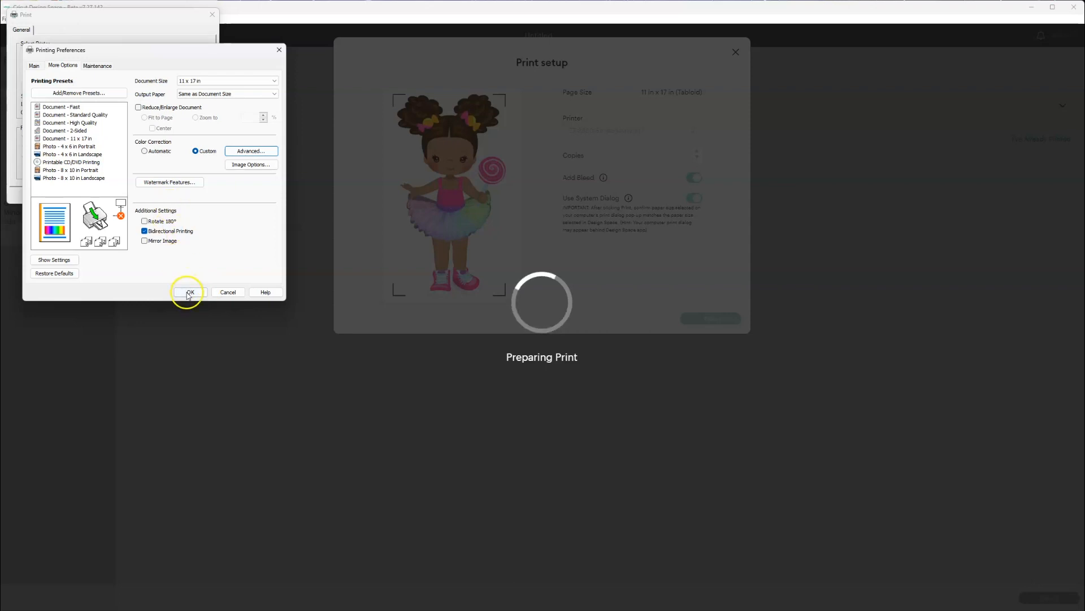
- Print the image with the chosen preferences and set the base material to Heavy Cardstock – 100 lb (270 gsm)
left_click(188, 293)
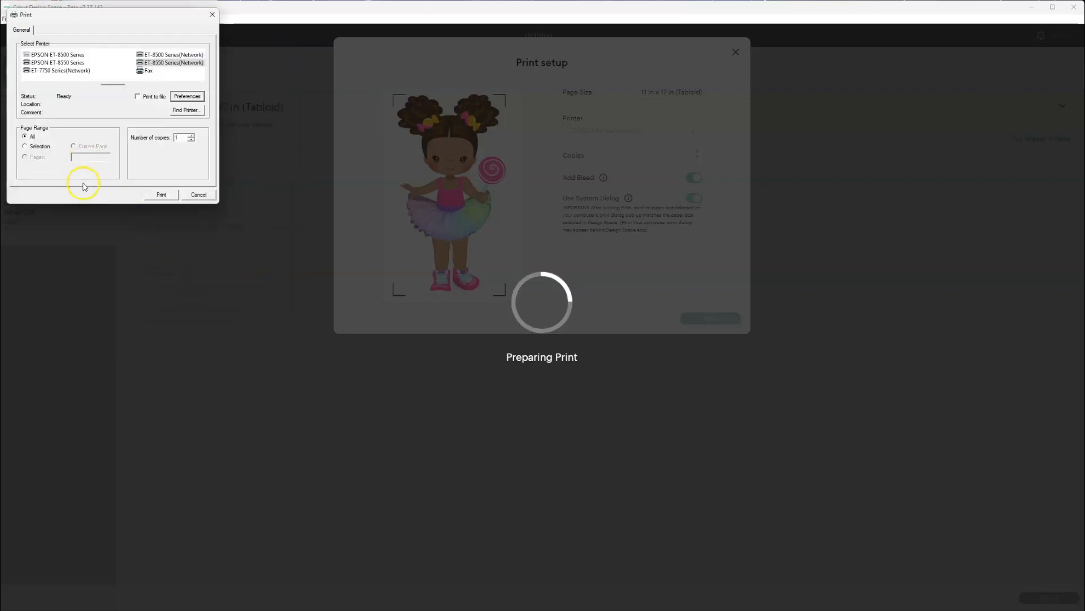
left_click(160, 194)
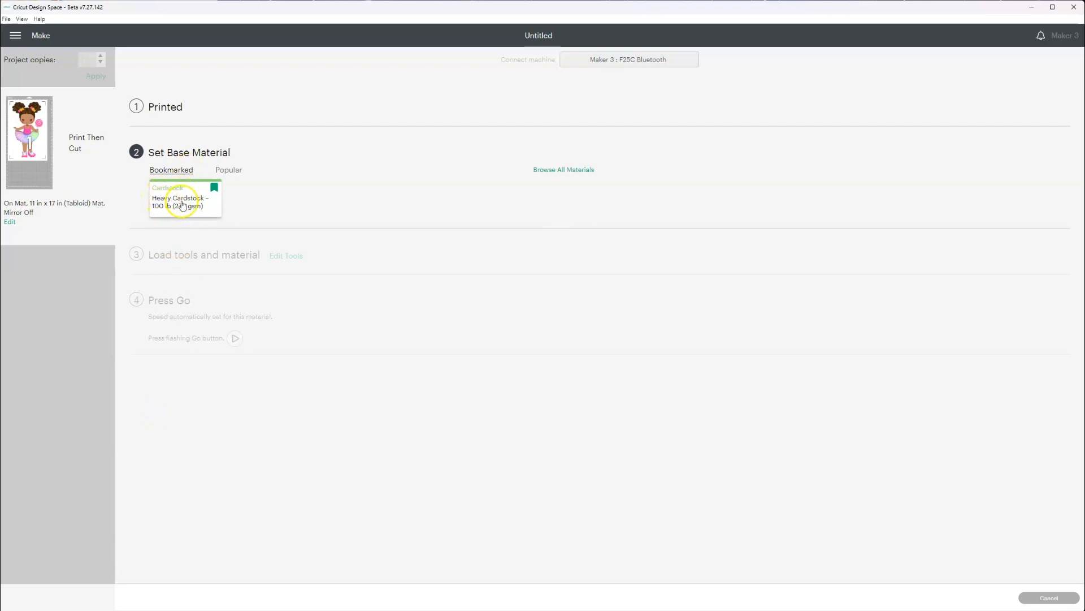
left_click(164, 212)
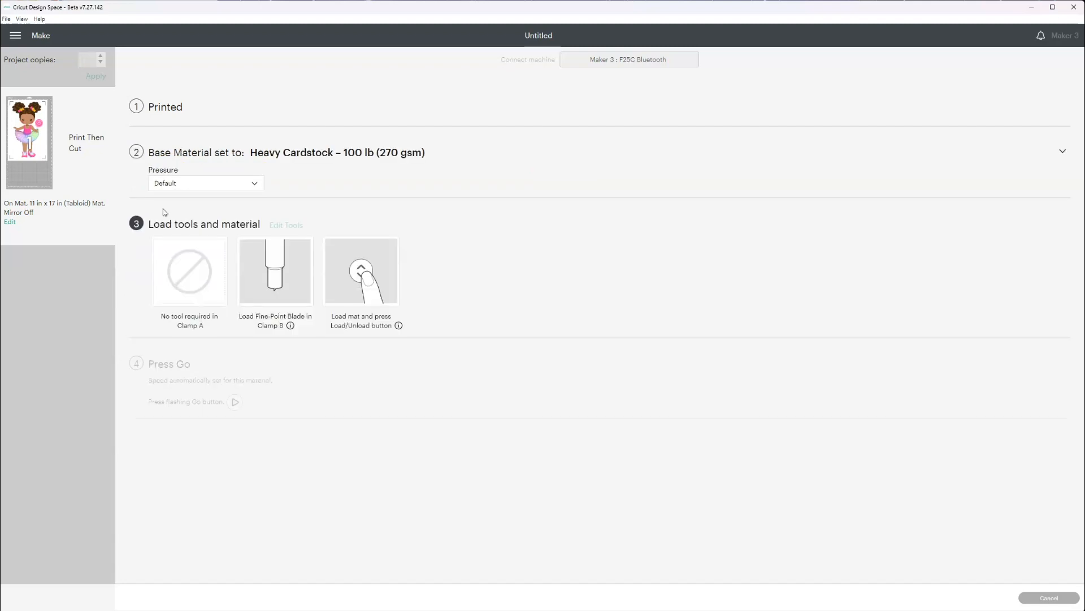